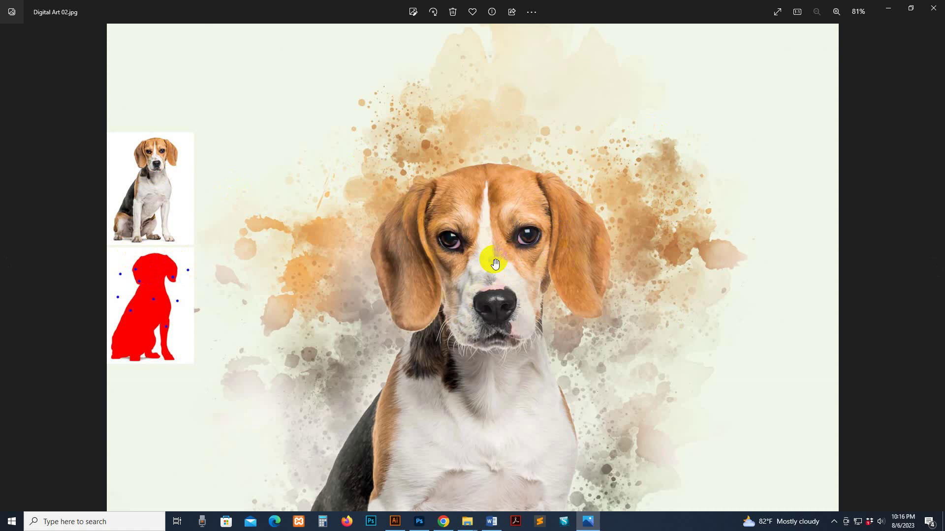
Look through the Digital Art sample images, inspecting the beagle artwork up close, and close the image viewer.
scroll(495, 264, up, 5)
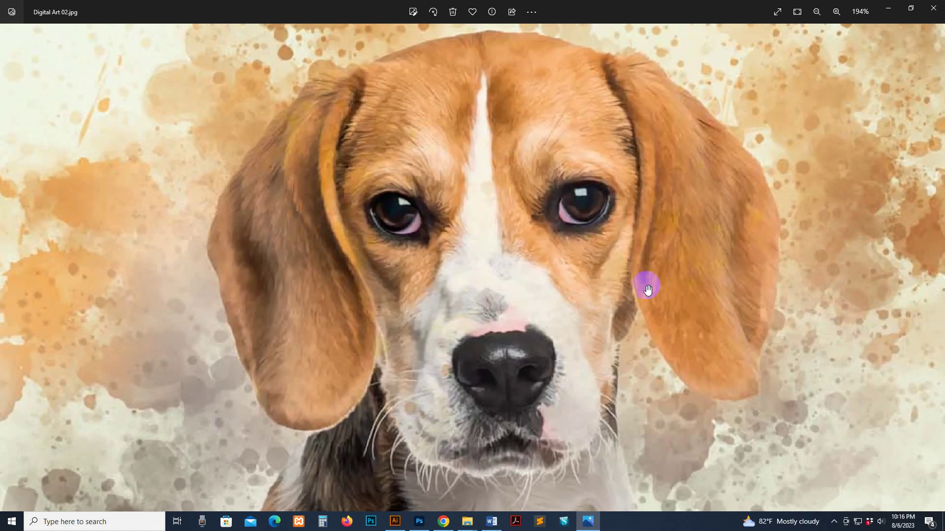
scroll(640, 273, down, 5)
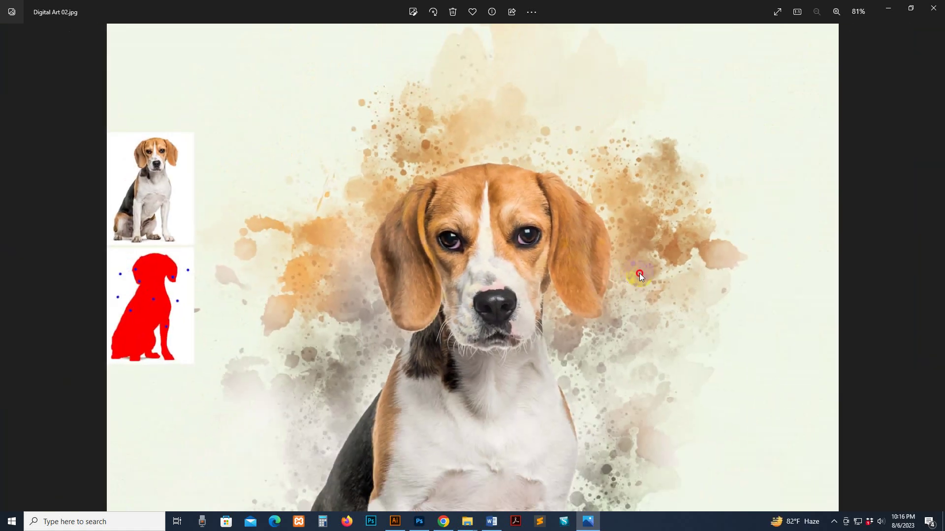
key(Right)
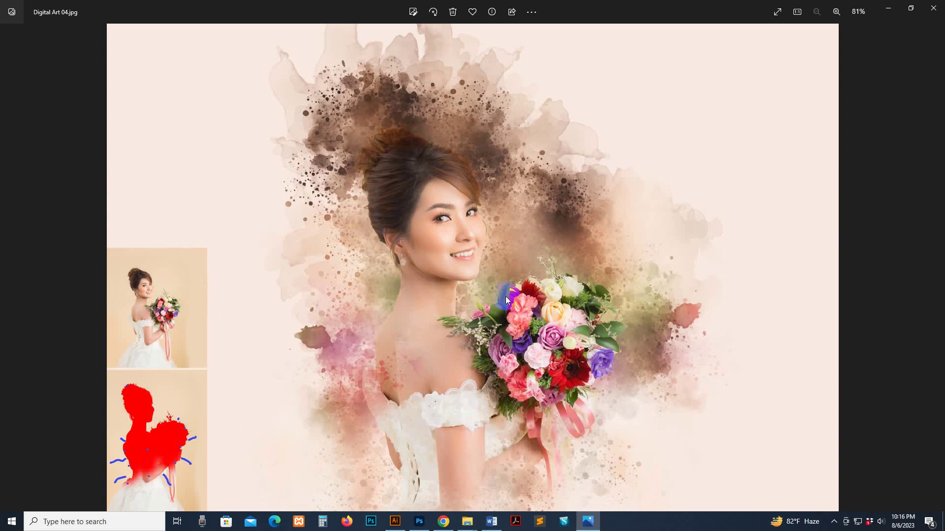
key(Right)
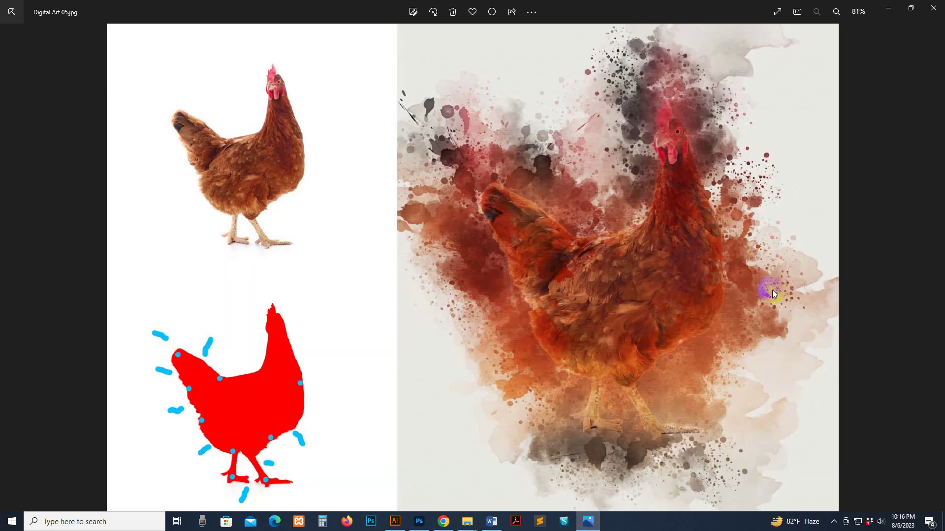
key(Right)
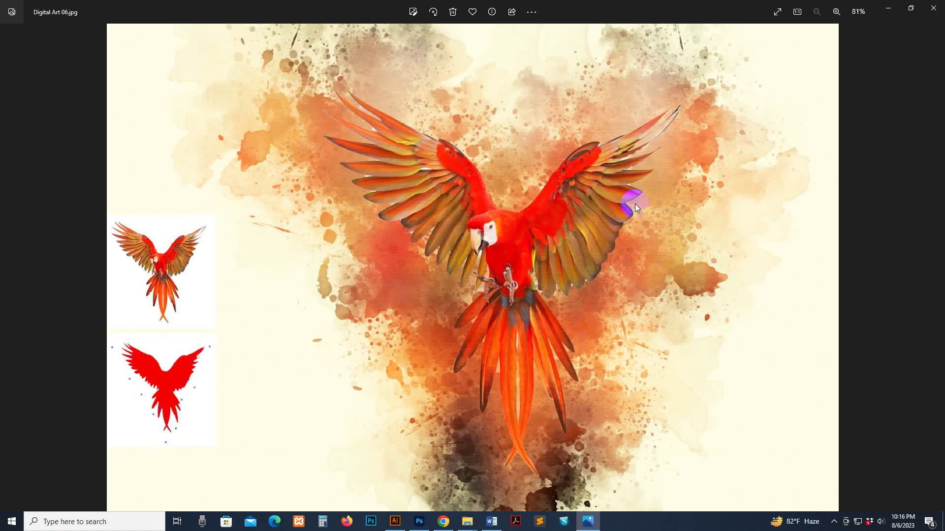
key(Right)
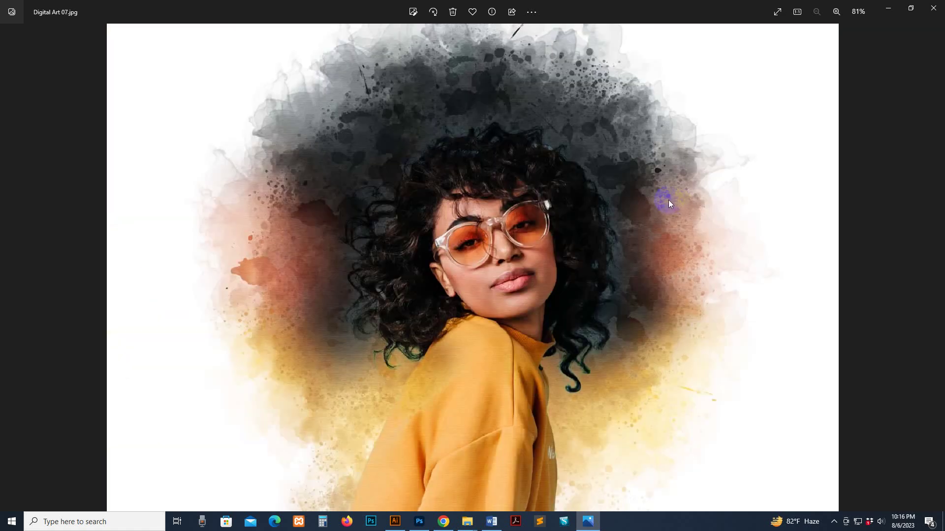
key(Right)
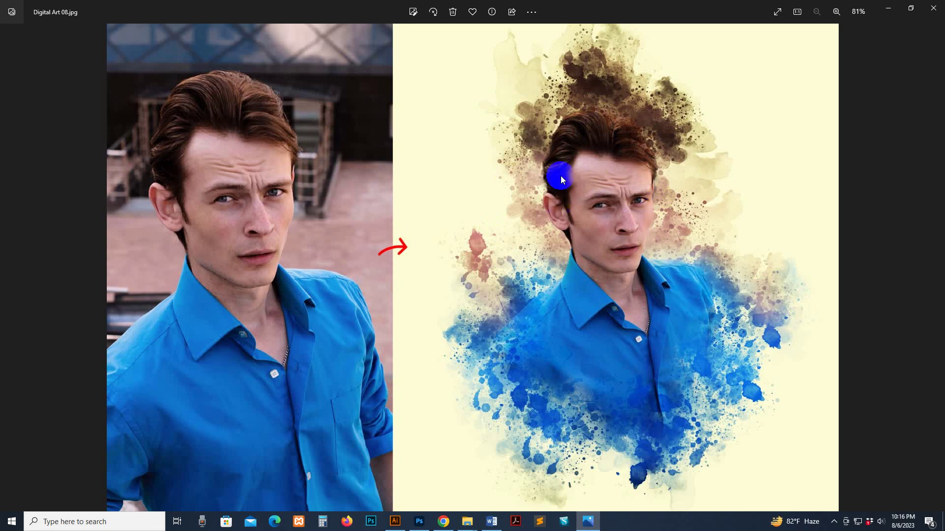
key(Right)
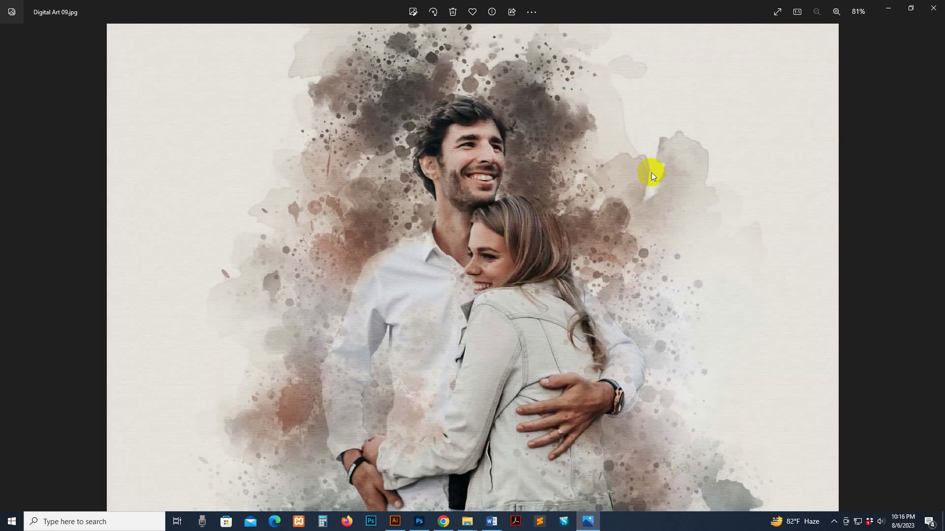
key(Right)
click(548, 276)
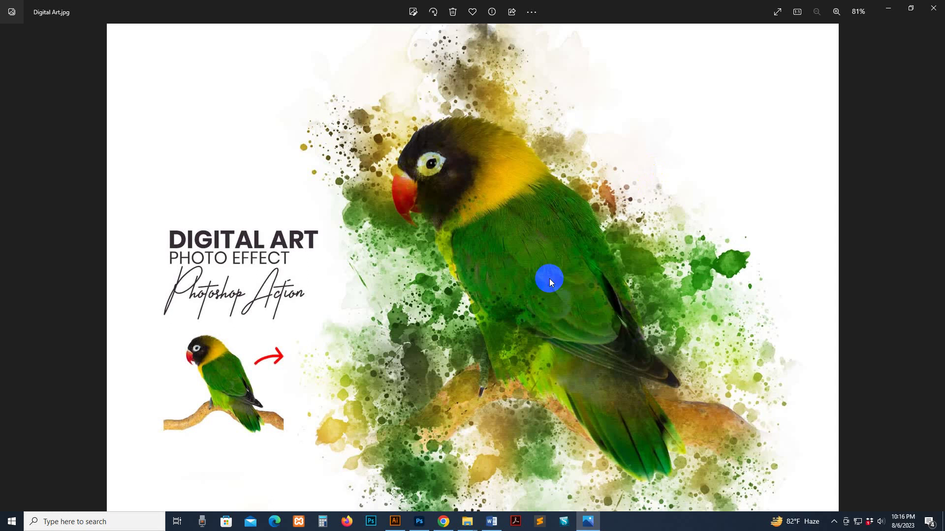
click(934, 10)
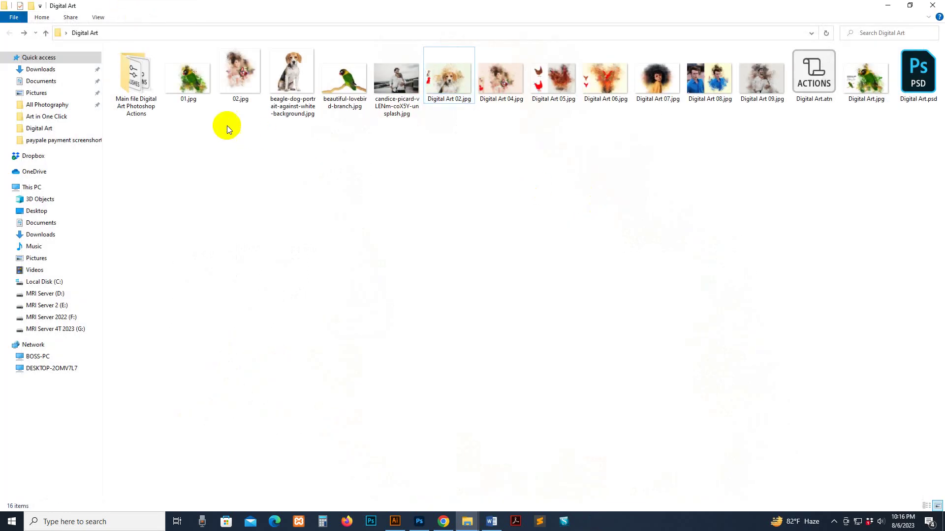
Open the "Main file Digital Art Photoshop Actions" folder and check its brush and action files.
click(141, 88)
double_click(141, 88)
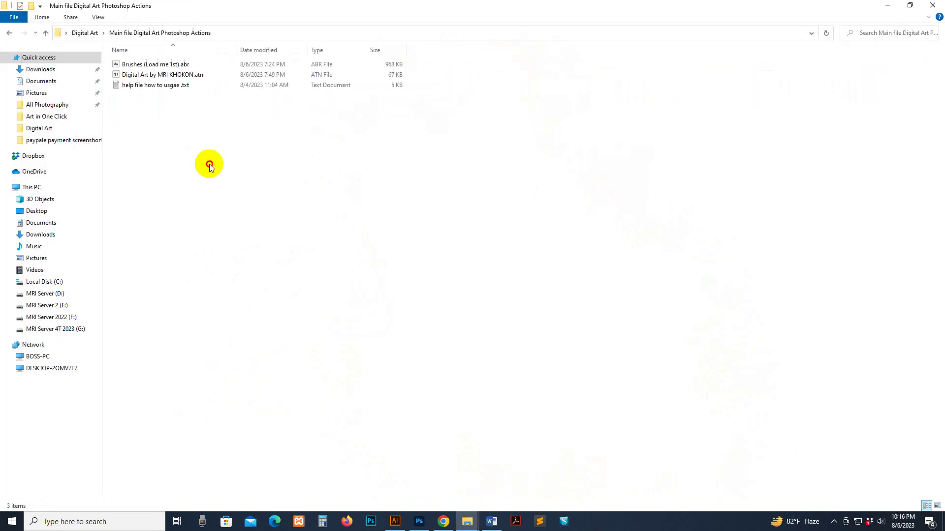
click(134, 63)
click(142, 74)
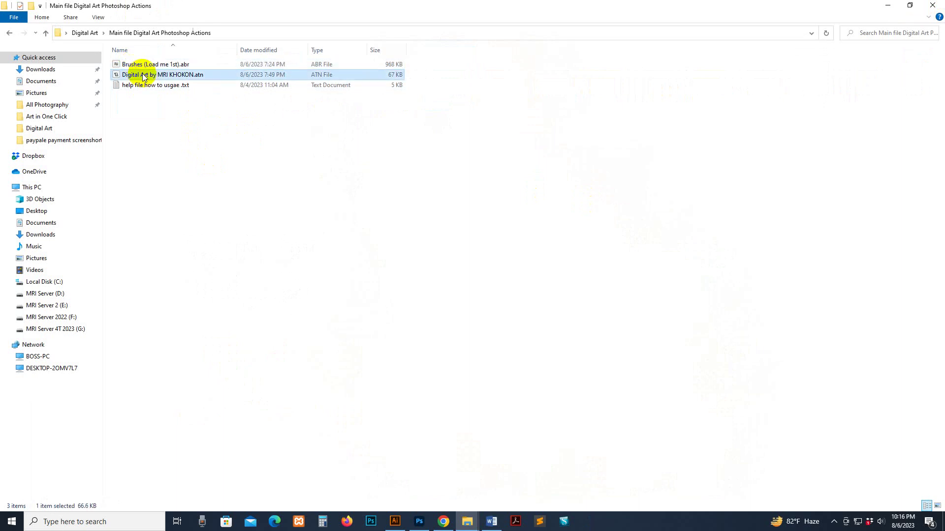
Read through the usage and support instructions in the help text file and close it.
click(155, 87)
double_click(156, 87)
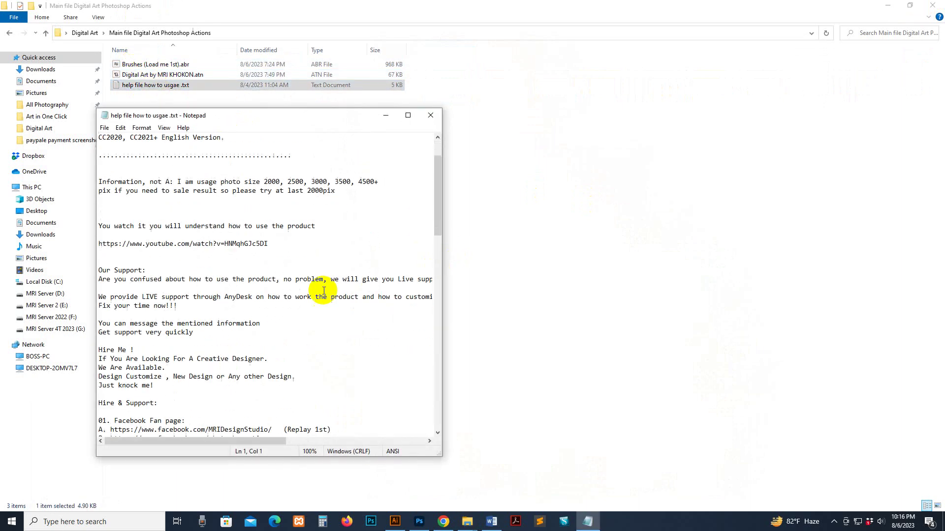
scroll(340, 254, down, 13)
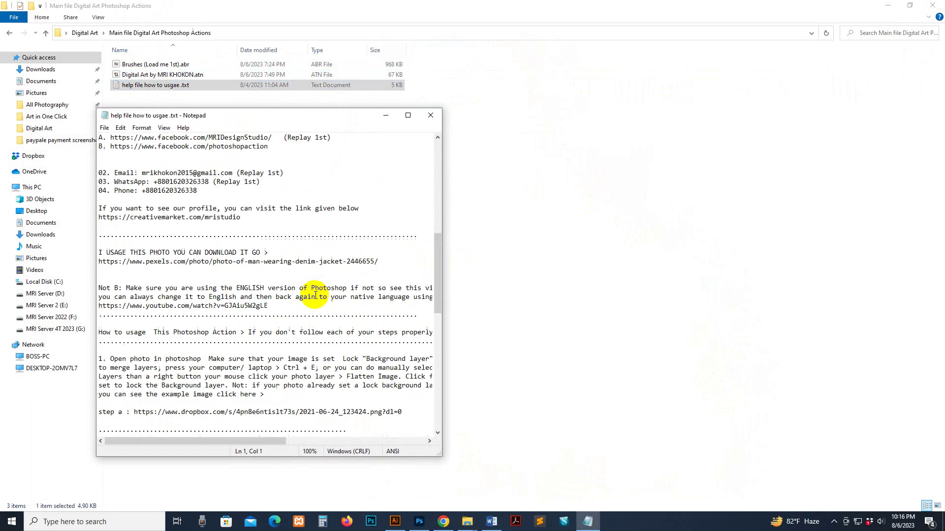
scroll(193, 276, up, 3)
drag(267, 299, 127, 189)
scroll(129, 199, up, 4)
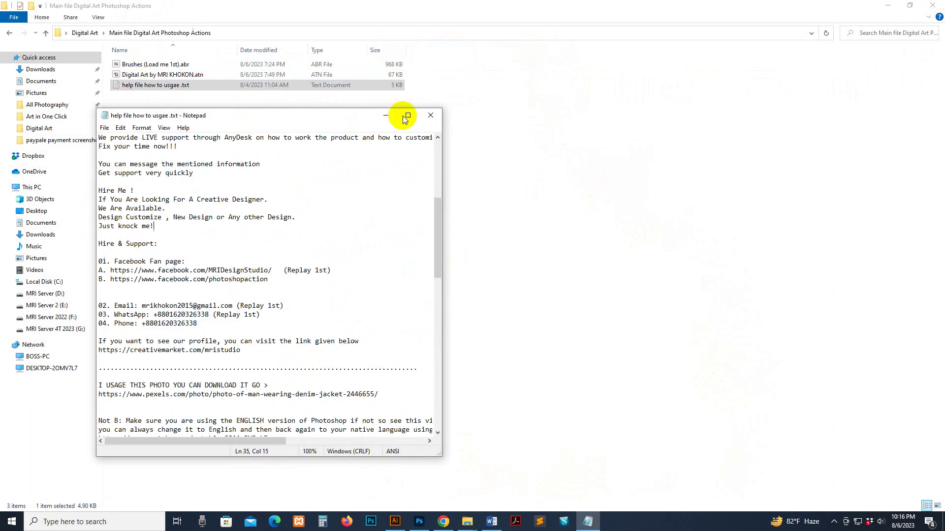
click(430, 115)
click(444, 292)
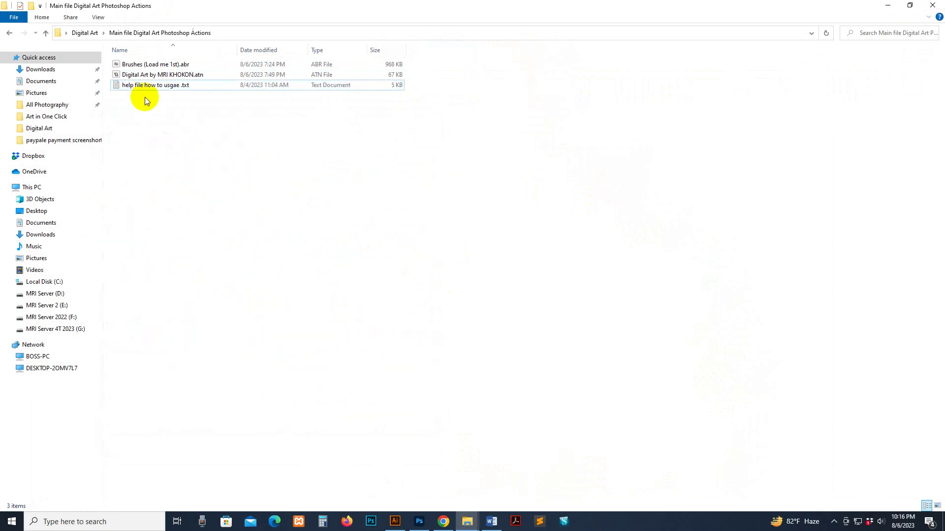
Switch to Photoshop and import "Brushes (Load me 1st).abr" from the "Main file Digital Art Photoshop Actions" folder into the brush presets.
click(143, 66)
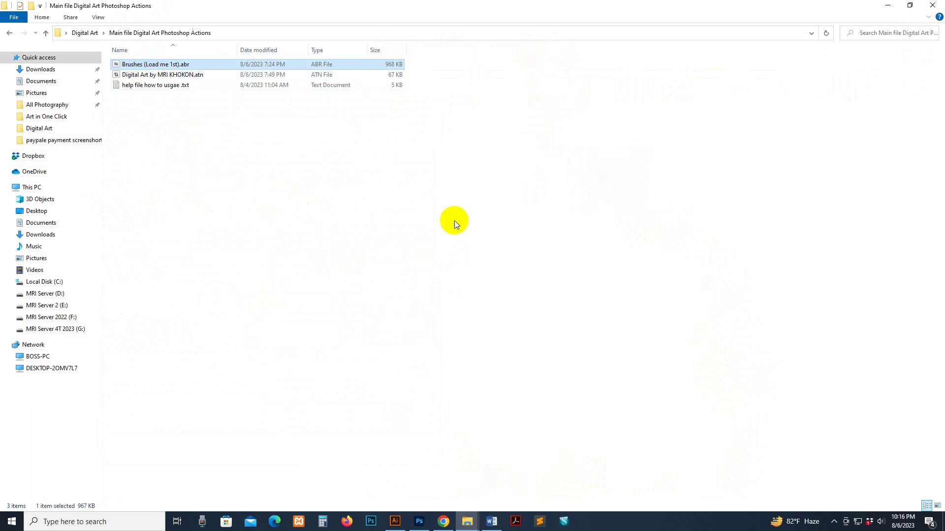
click(419, 522)
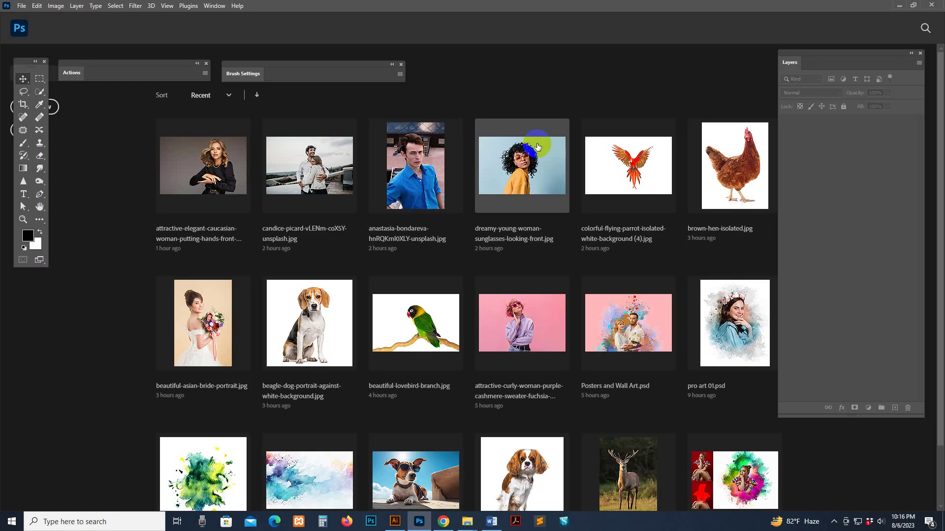
click(219, 6)
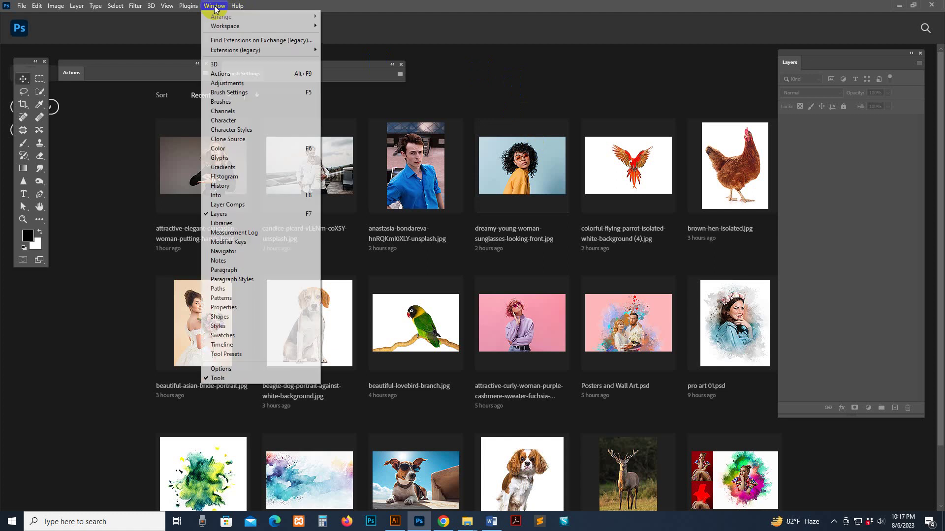
click(231, 101)
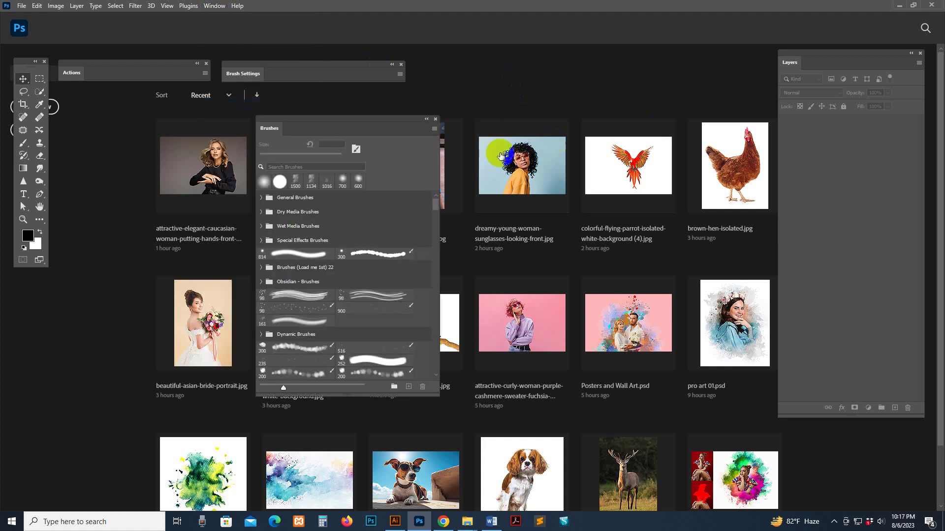
click(433, 129)
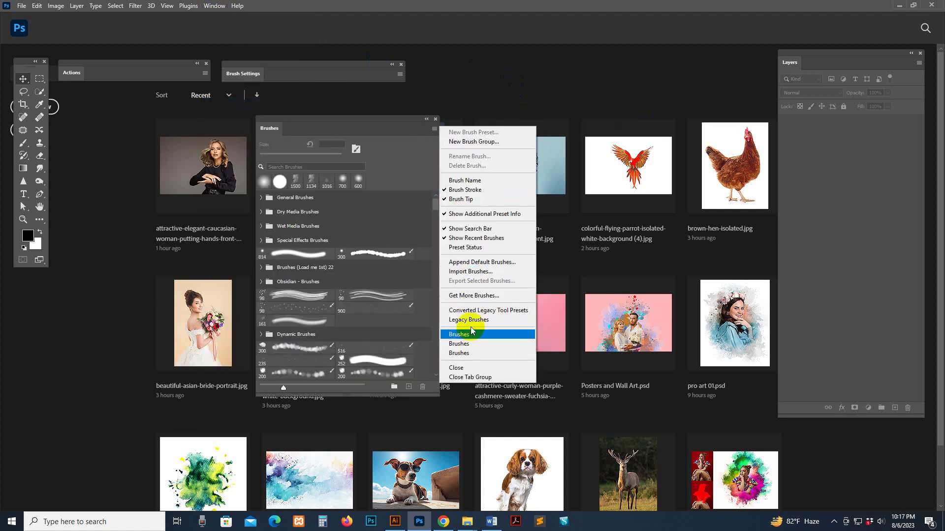
click(471, 271)
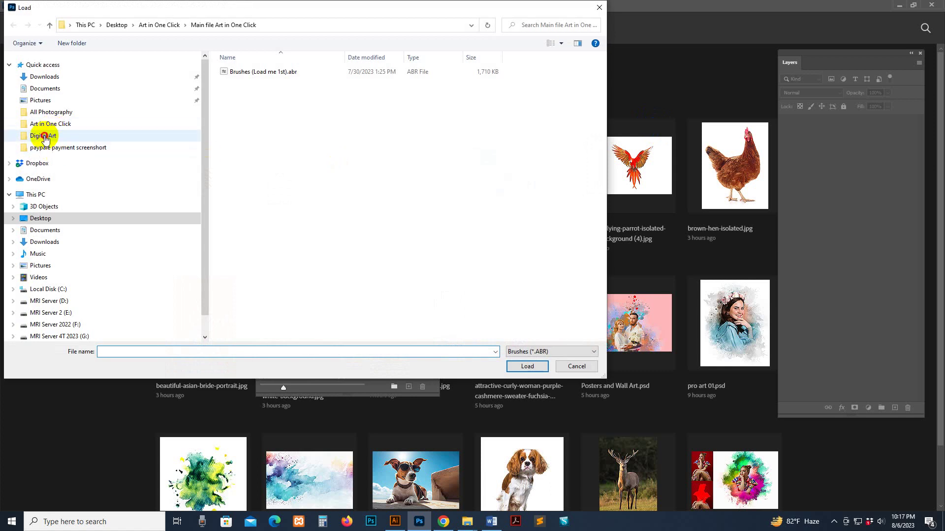
click(44, 138)
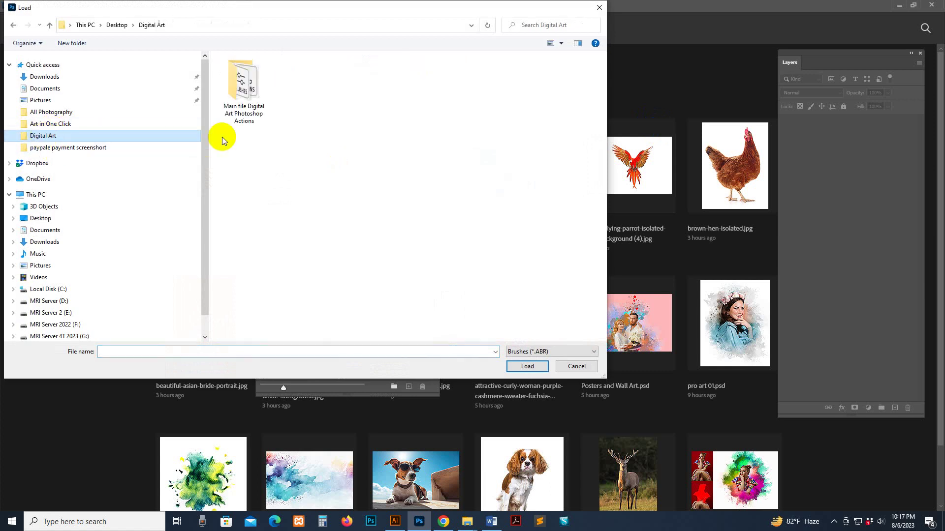
double_click(247, 101)
click(263, 74)
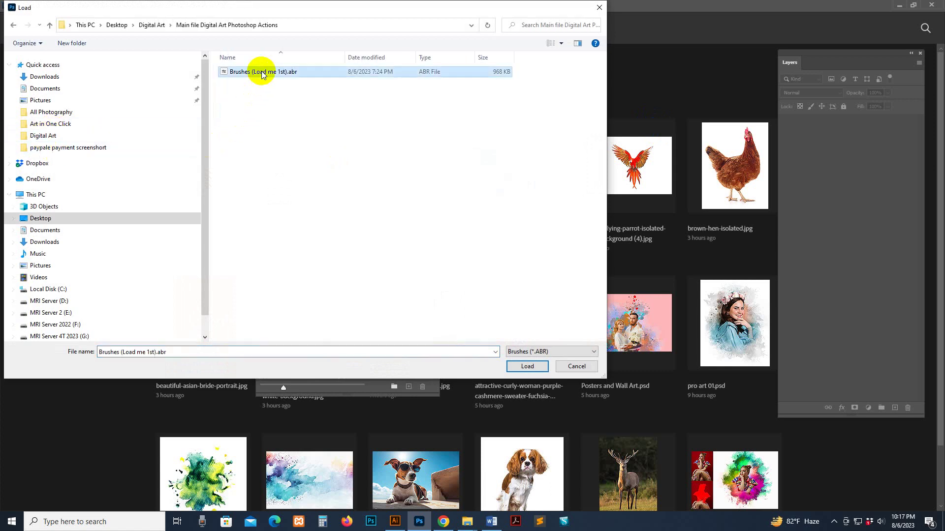
click(529, 367)
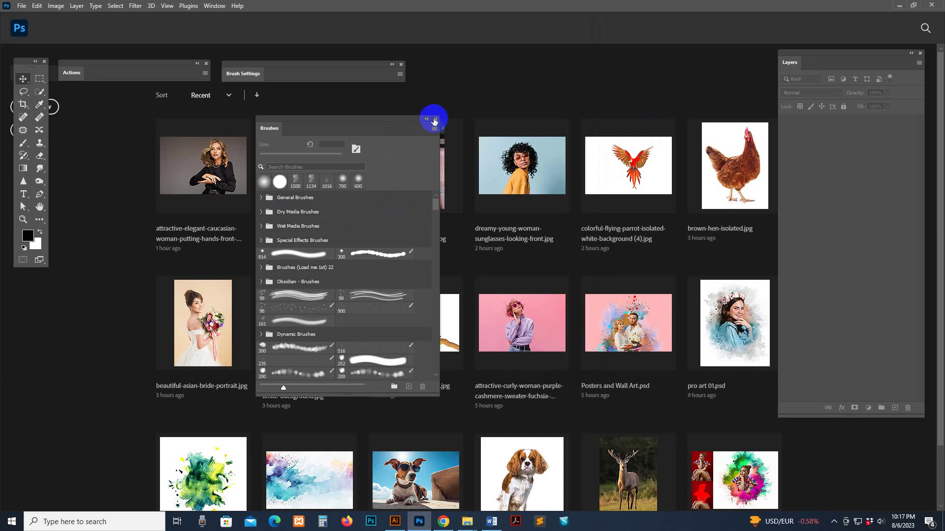
click(434, 120)
Display the Actions list at a larger height and hide Brush Settings.
click(215, 6)
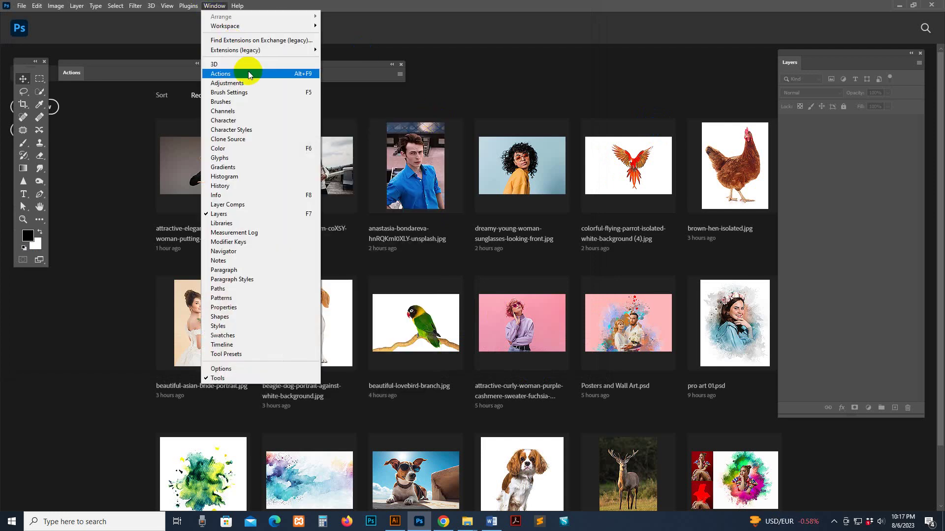
click(282, 74)
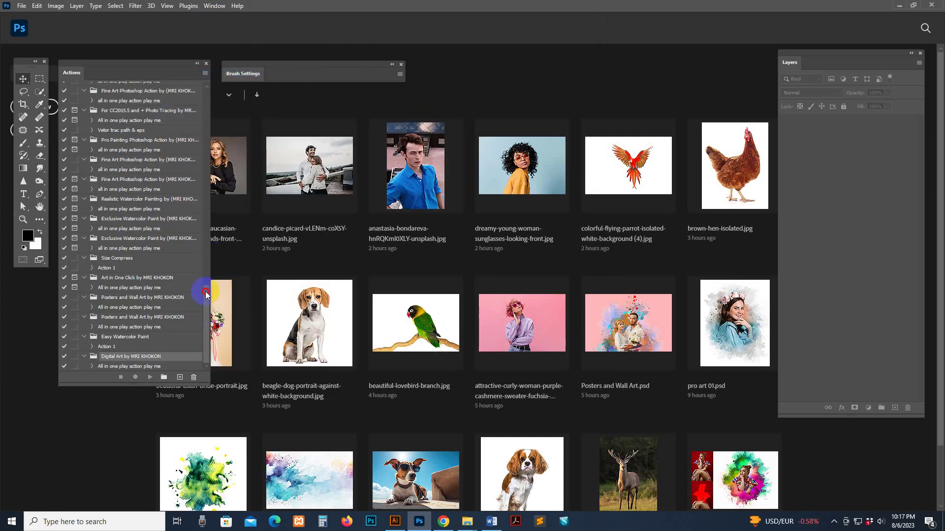
drag(205, 291, 205, 185)
drag(80, 79, 75, 59)
click(401, 65)
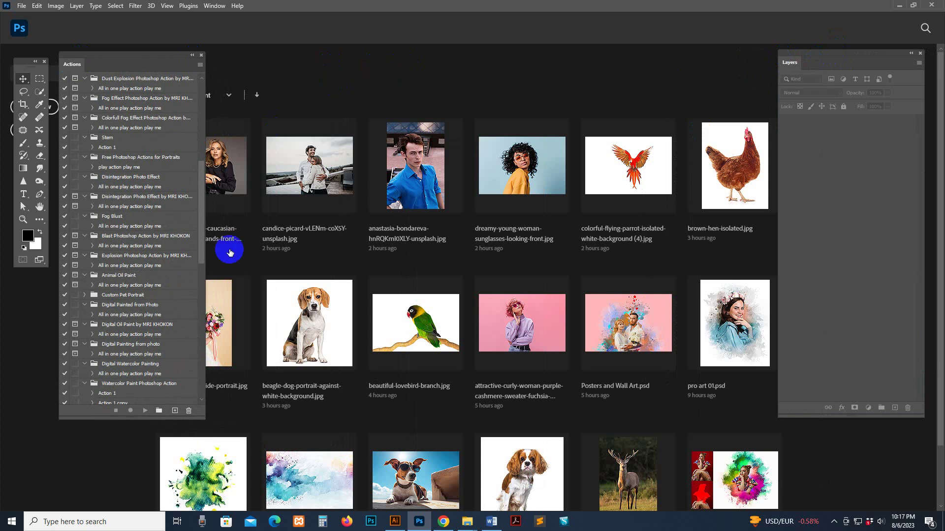
Load the Digital Art .atn file from the "Main file Digital Art Photoshop Actions" folder and select its "All in one play action play me" action.
click(200, 65)
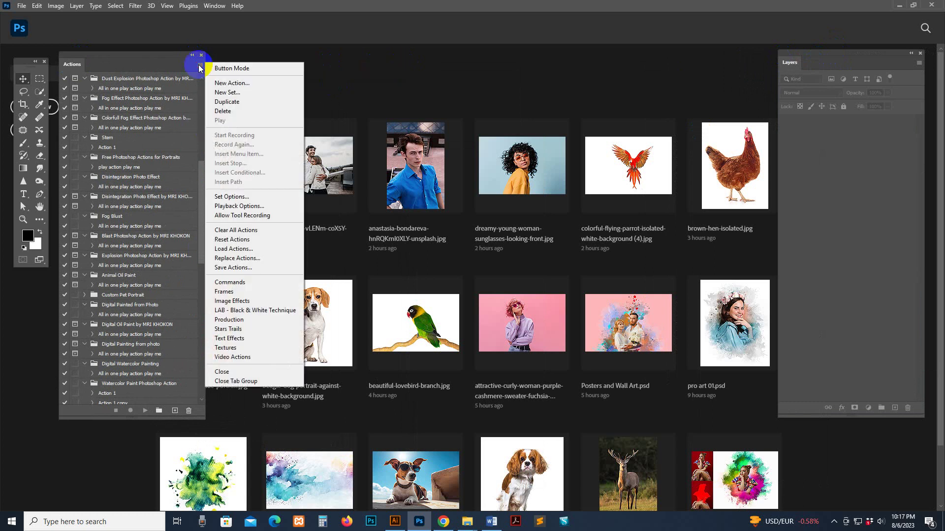
click(234, 249)
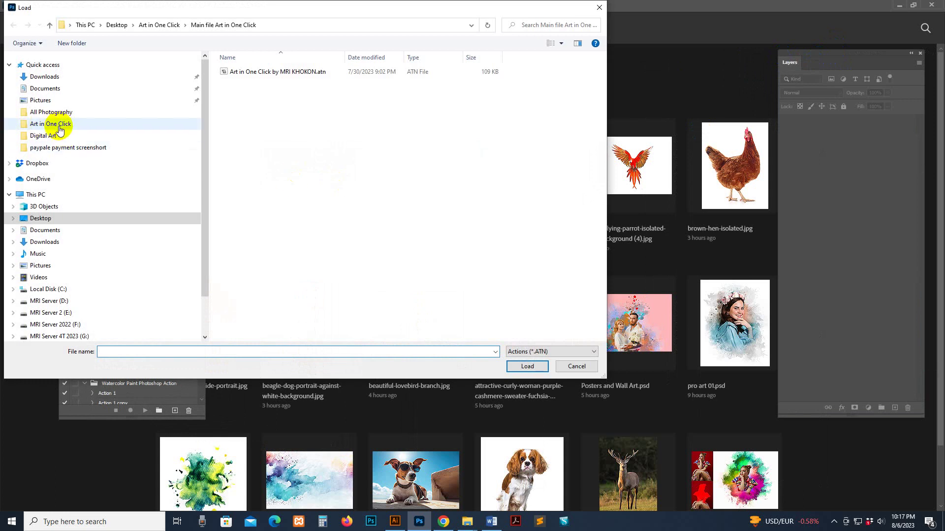
click(58, 136)
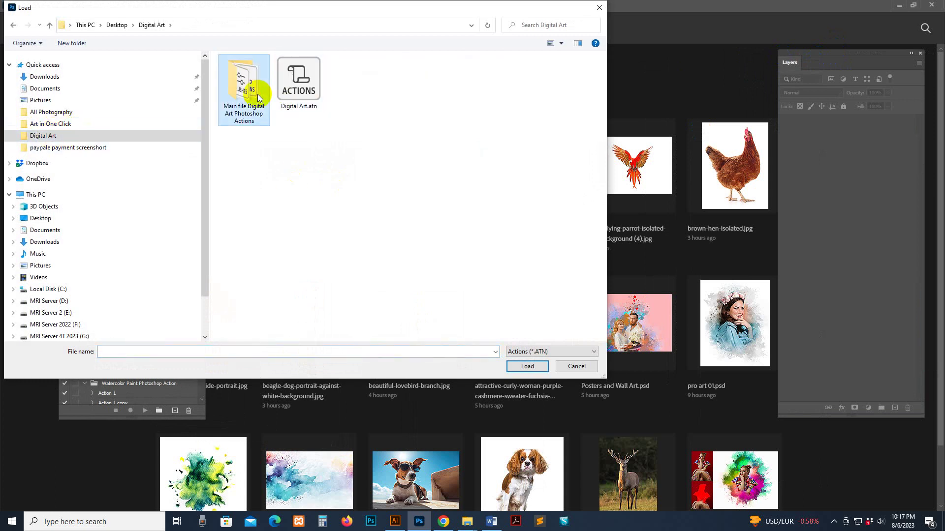
double_click(255, 85)
click(246, 72)
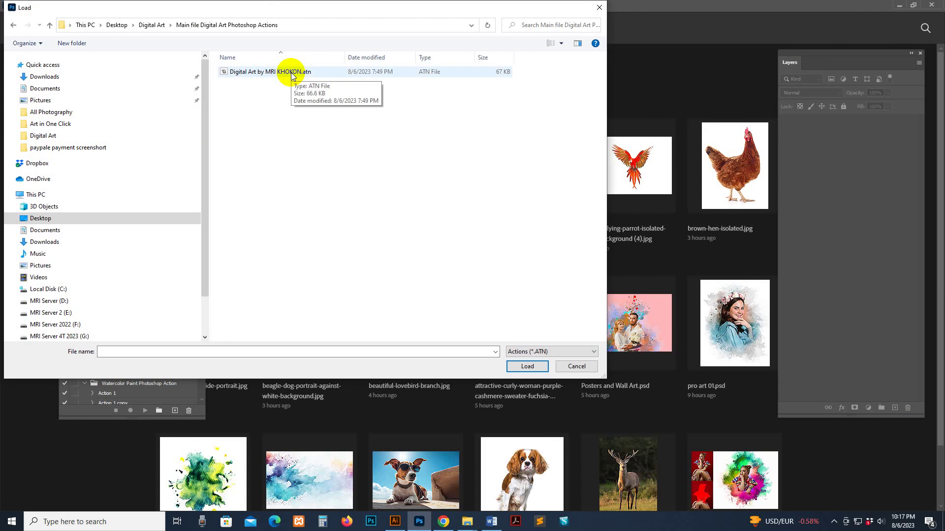
click(538, 372)
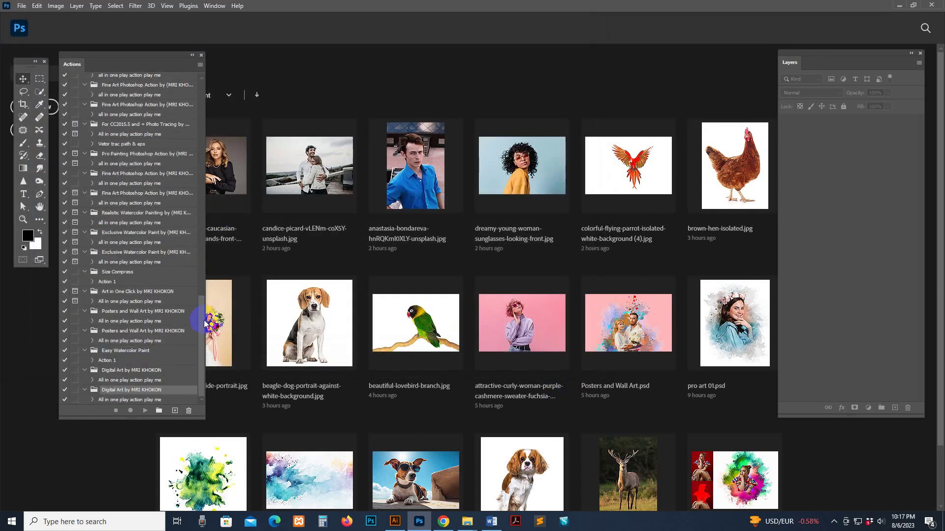
drag(200, 321, 188, 373)
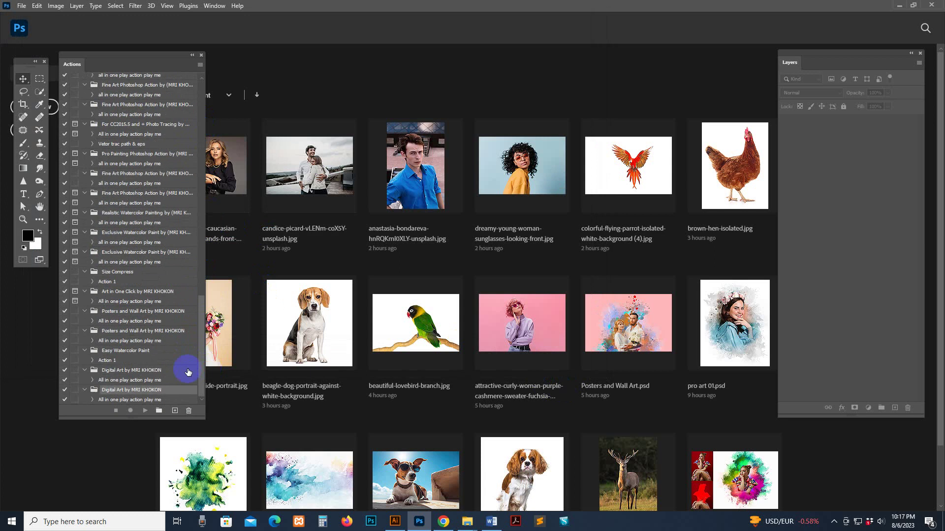
click(156, 400)
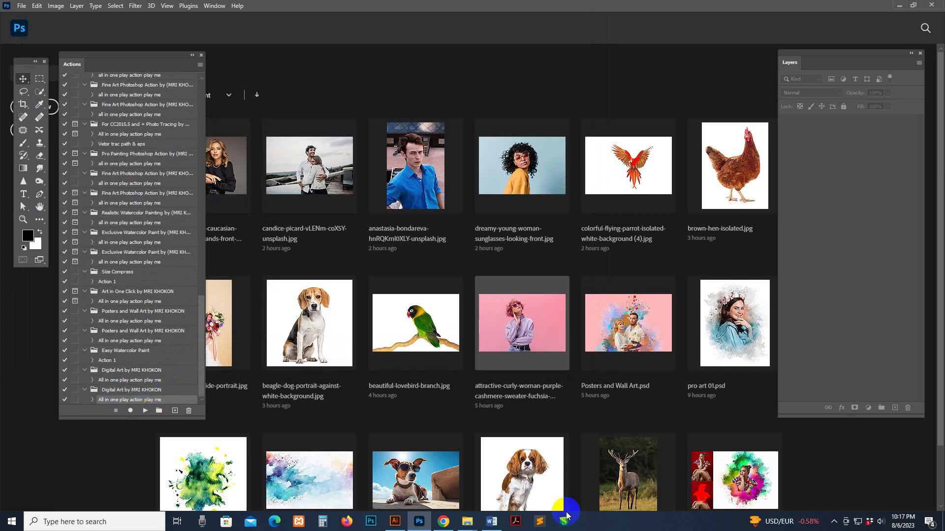
Switch to File Explorer and open the photo beautiful-lovebird-branch.jpg in Photoshop.
mouse_move(467, 521)
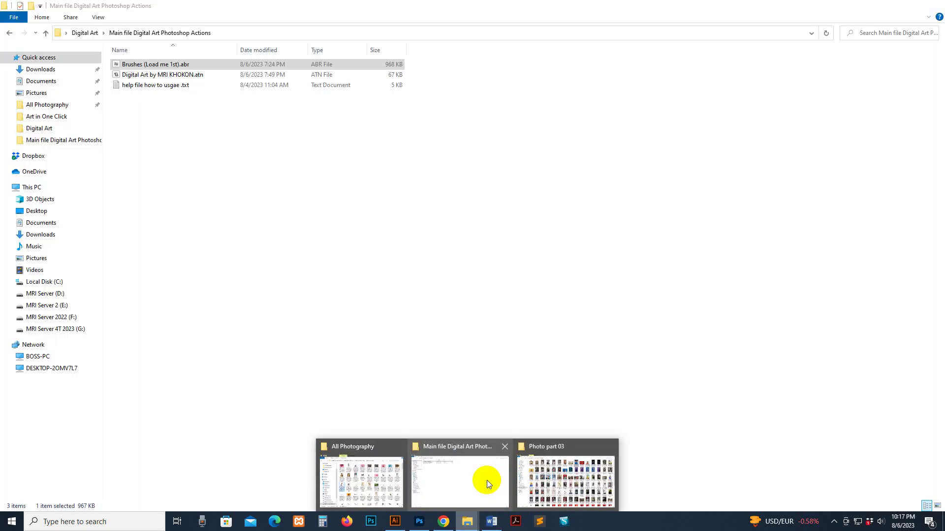
click(487, 481)
drag(344, 79, 502, 93)
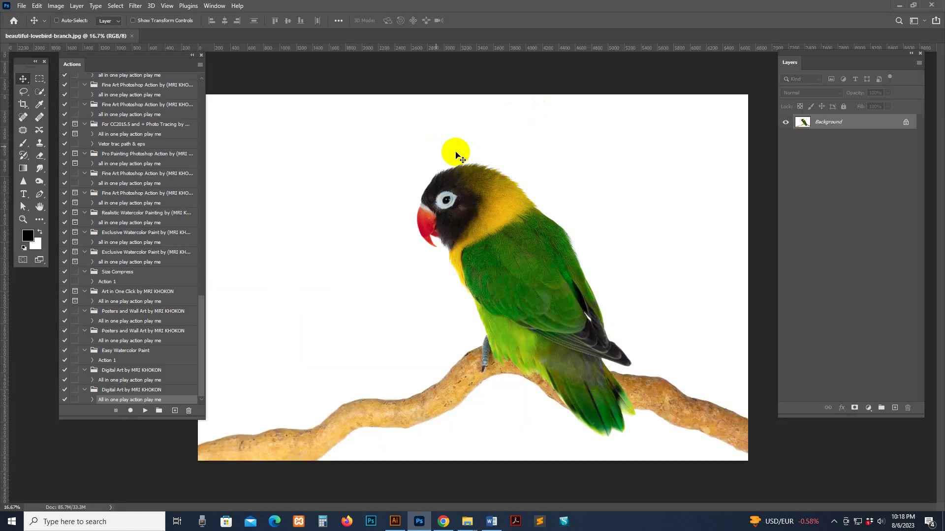
Extend the canvas with the Crop tool, adding white space below the branch, above the lovebird and beyond the branch's right end.
key(ctrl+minus)
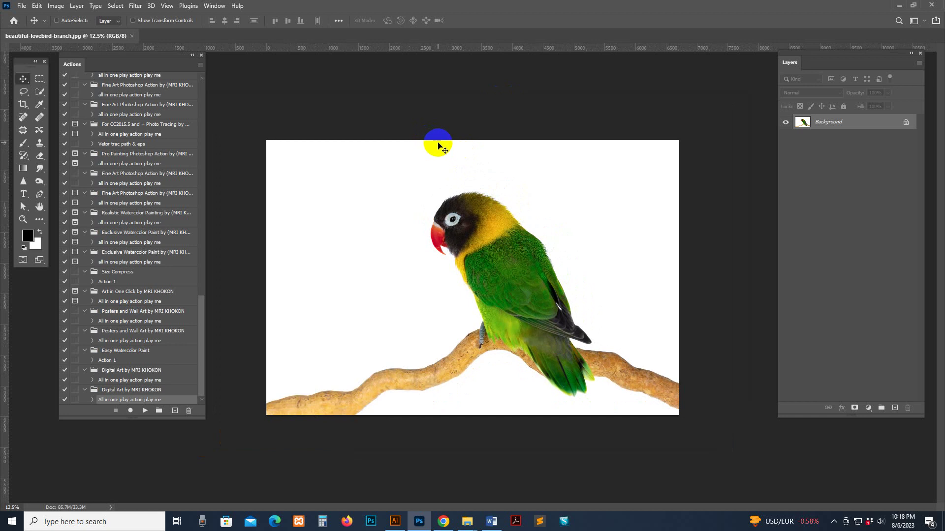
click(23, 105)
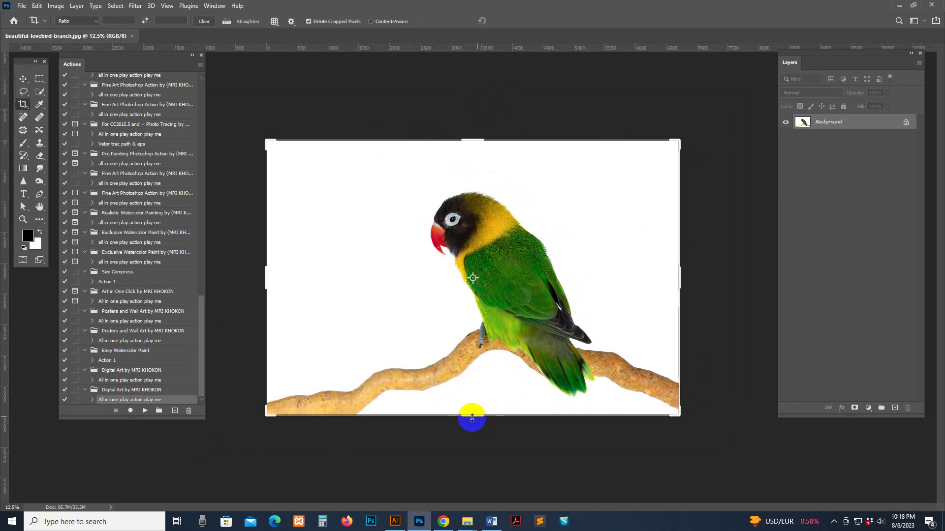
drag(473, 417, 473, 438)
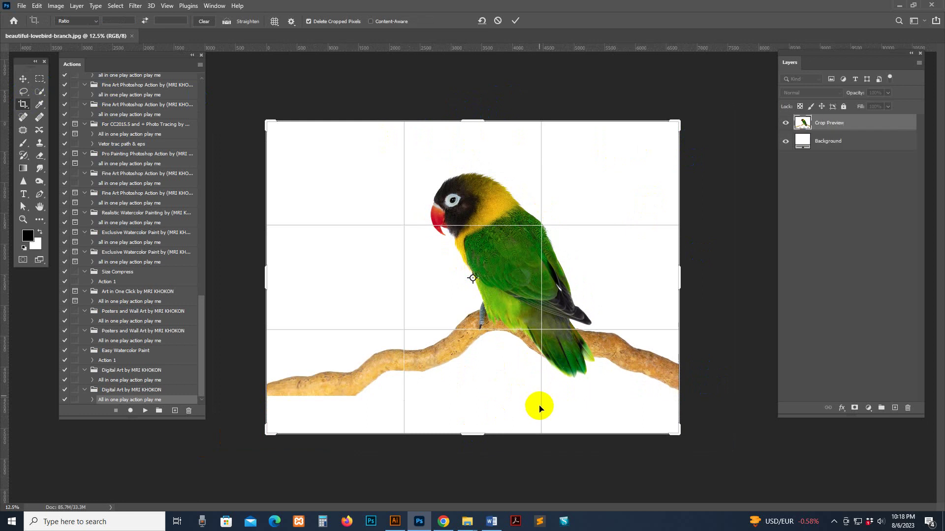
drag(471, 118, 471, 110)
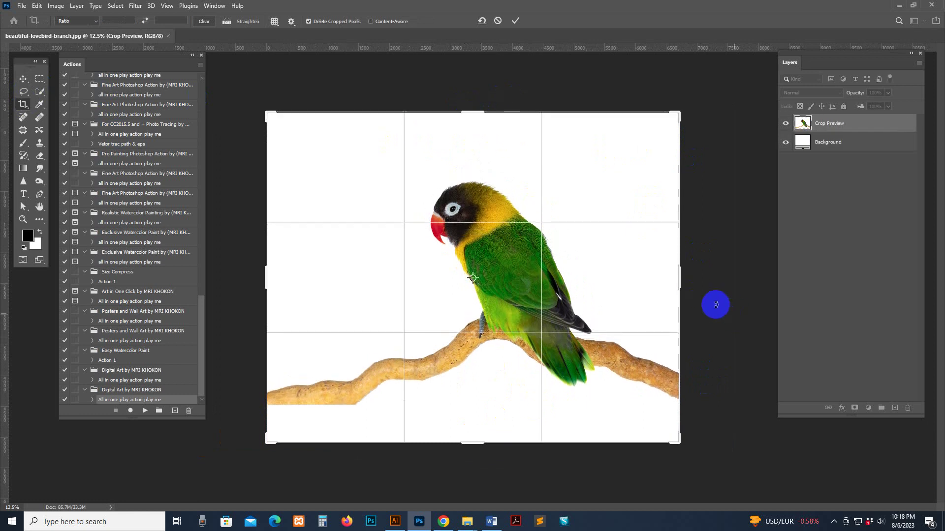
drag(680, 286, 692, 282)
click(23, 79)
click(39, 91)
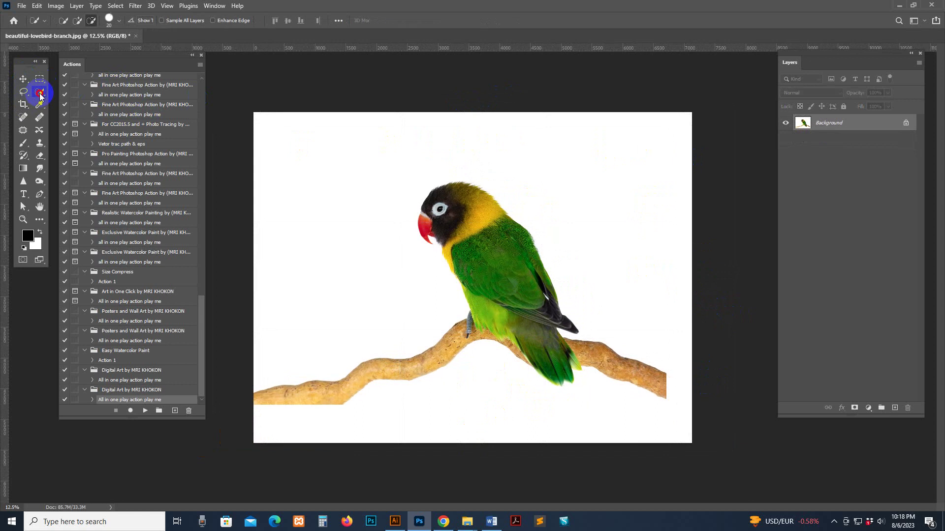
right_click(39, 92)
click(56, 94)
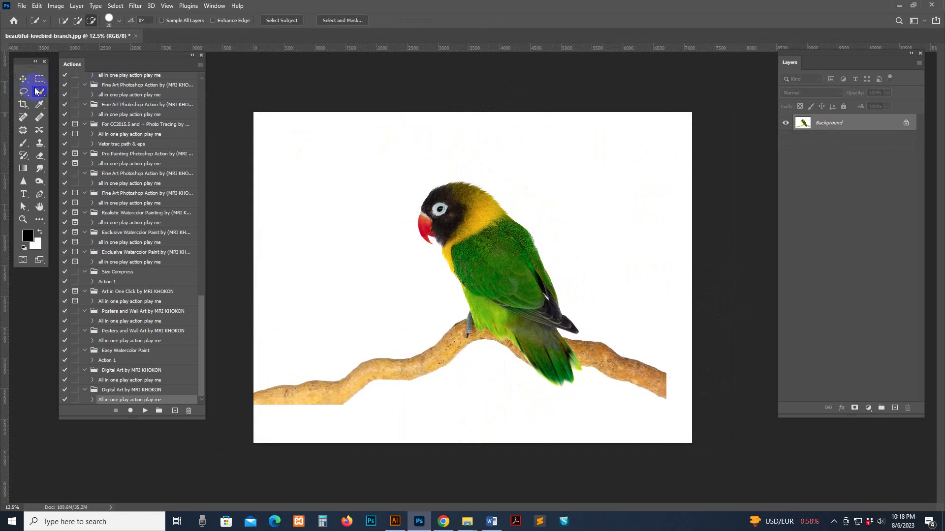
click(23, 79)
Convert the Background into a regular layer and flatten the image back into a locked Background.
drag(835, 69, 830, 90)
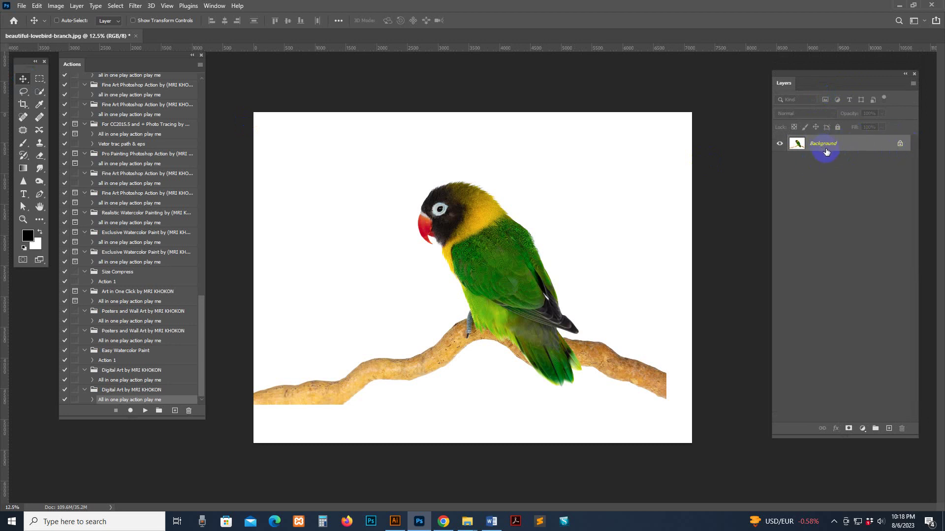
double_click(852, 149)
click(546, 154)
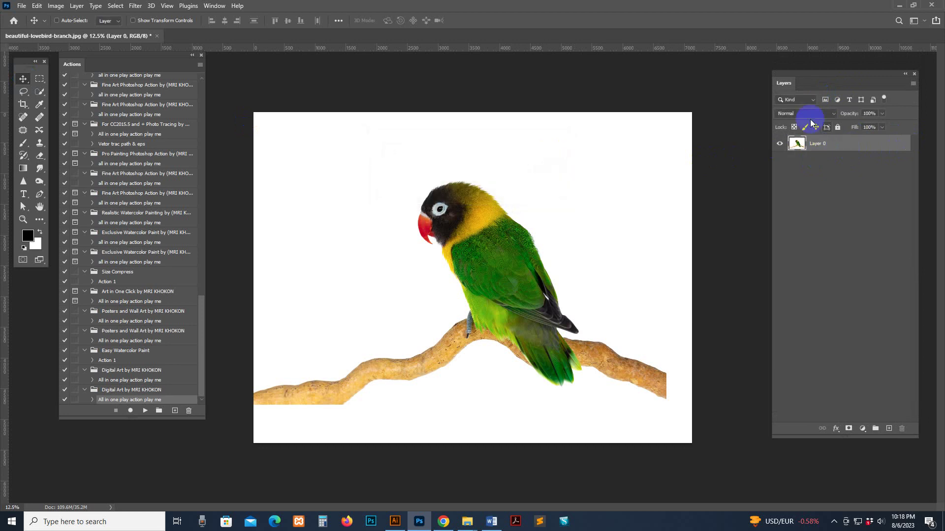
click(797, 142)
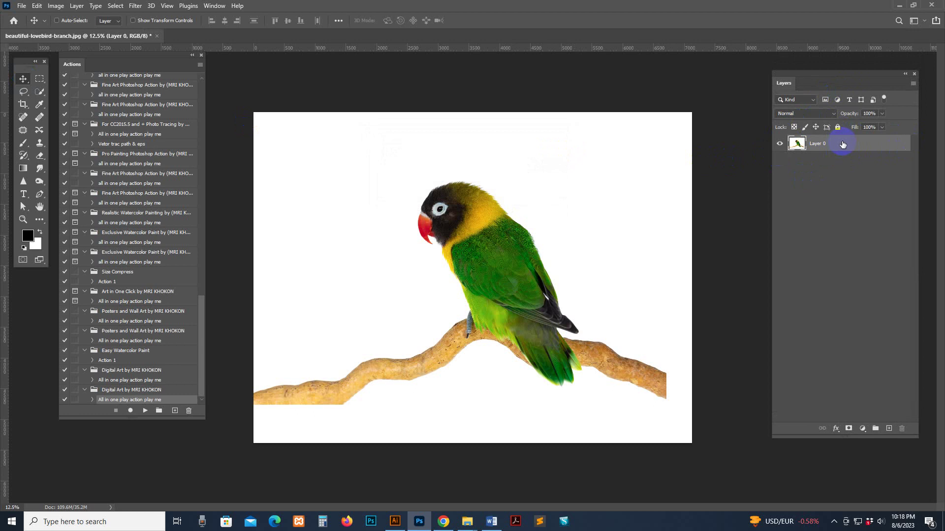
right_click(842, 144)
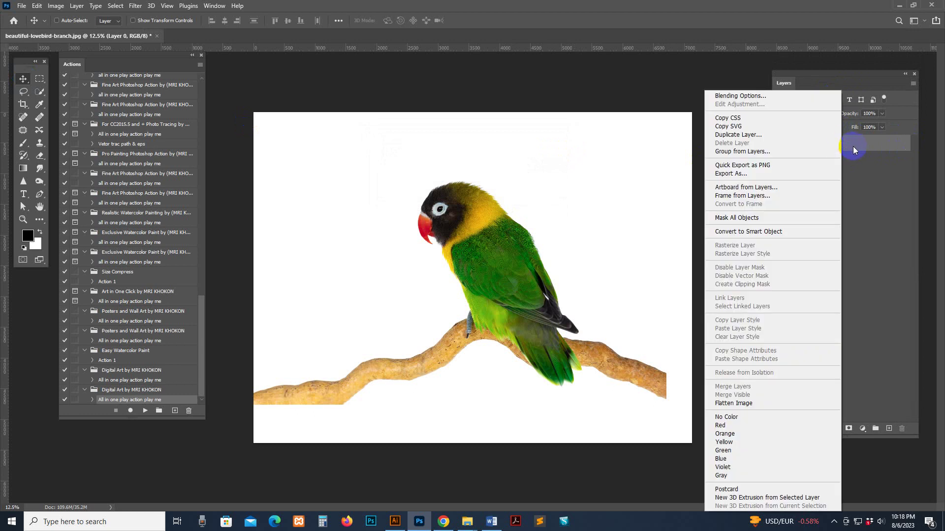
click(751, 405)
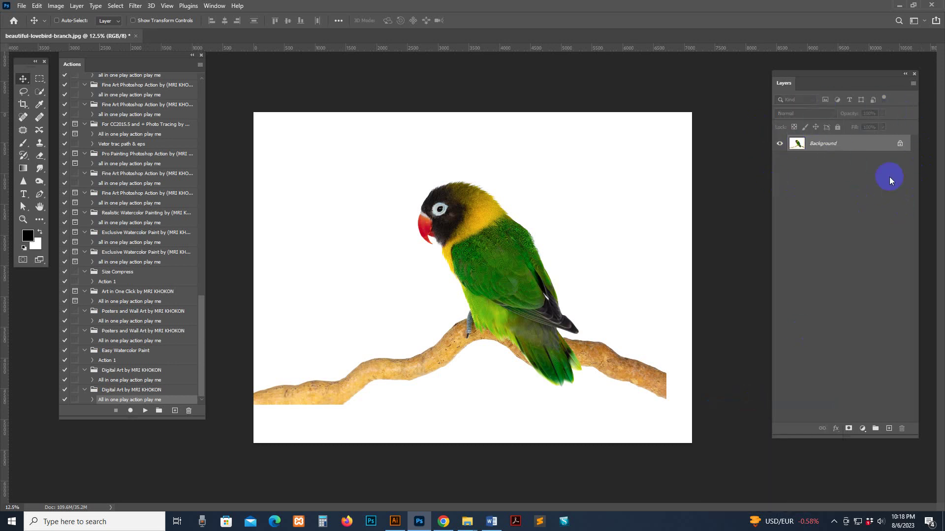
Check the photo's color mode and bit depth settings without changing them.
drag(104, 64, 110, 46)
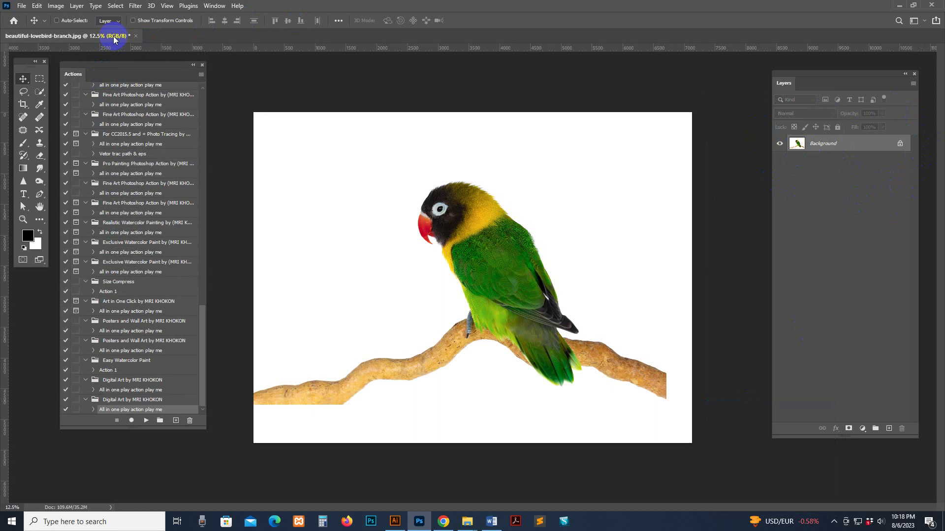
click(55, 5)
mouse_move(62, 16)
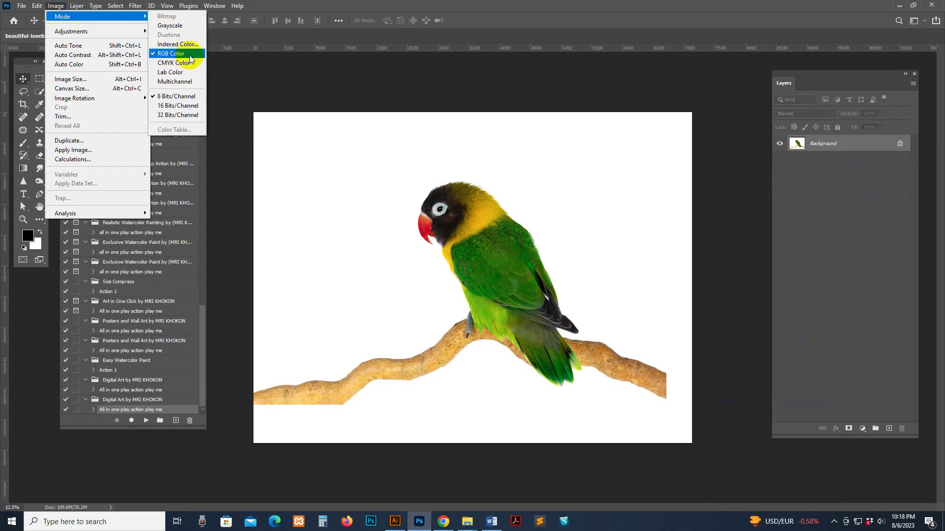
click(587, 98)
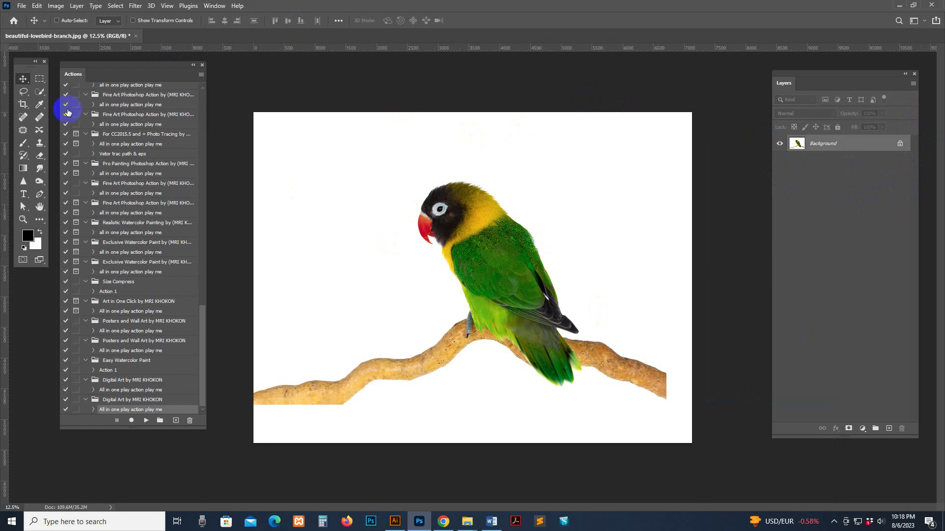
Select the lovebird and its branch with the Quick Selection tool's Select Subject command.
click(38, 92)
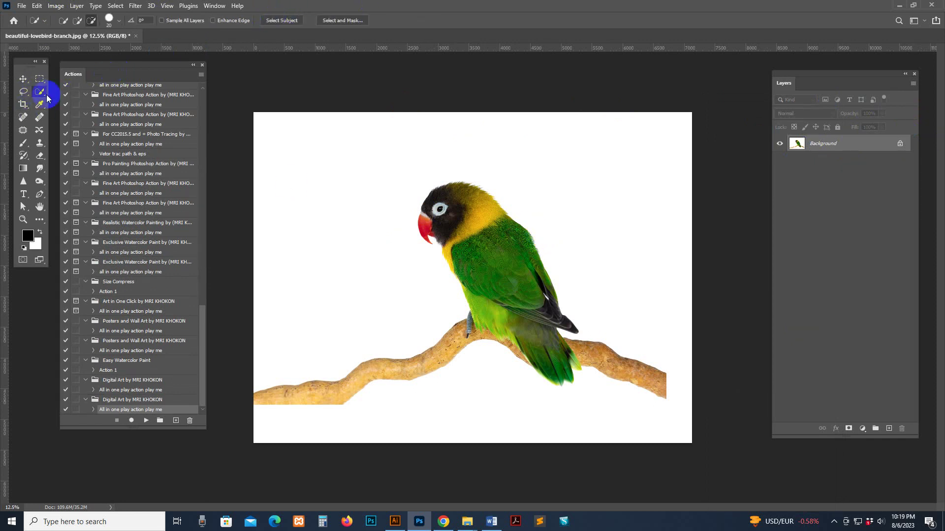
drag(39, 92, 78, 93)
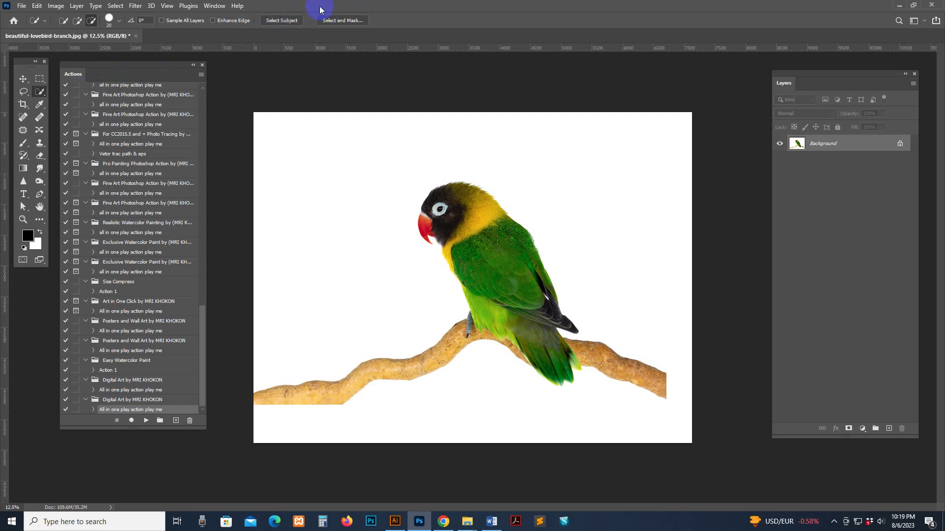
click(282, 20)
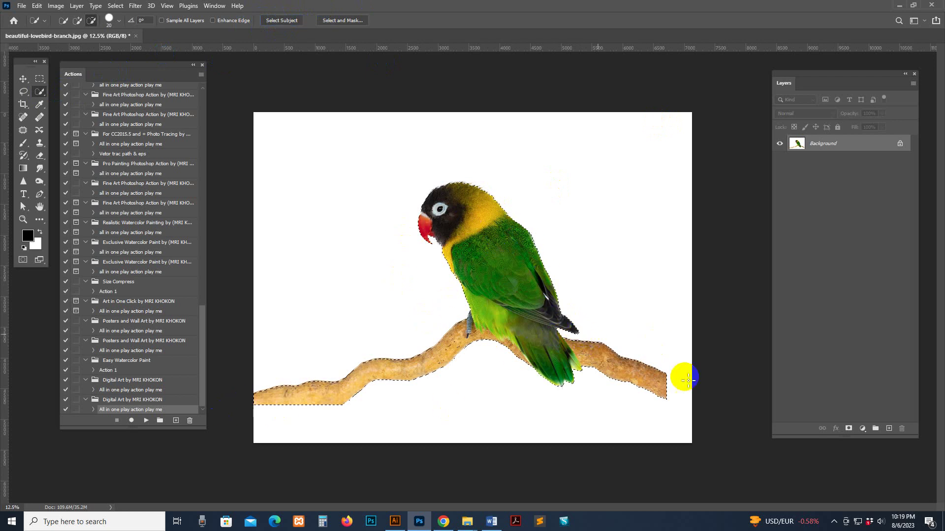
Add a new layer above the Background and name it "brush".
drag(786, 92, 719, 91)
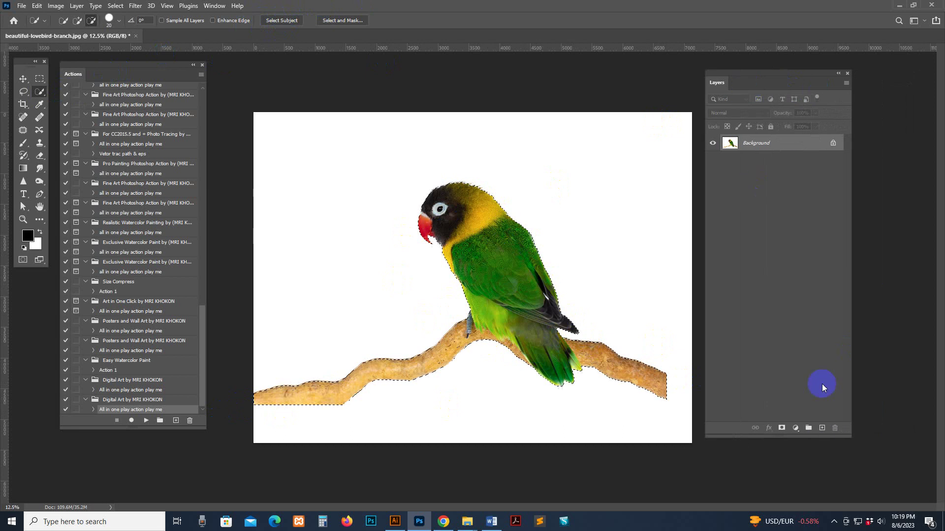
click(821, 429)
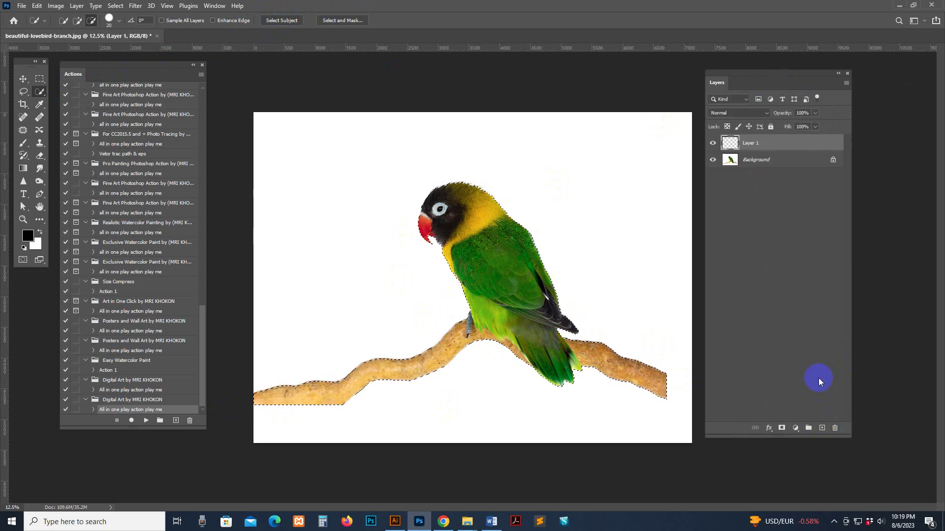
click(749, 144)
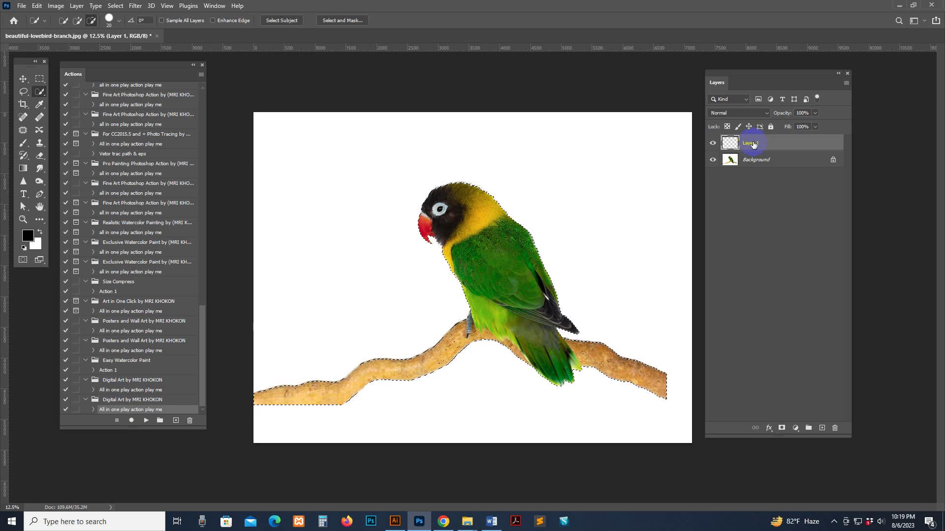
double_click(768, 143)
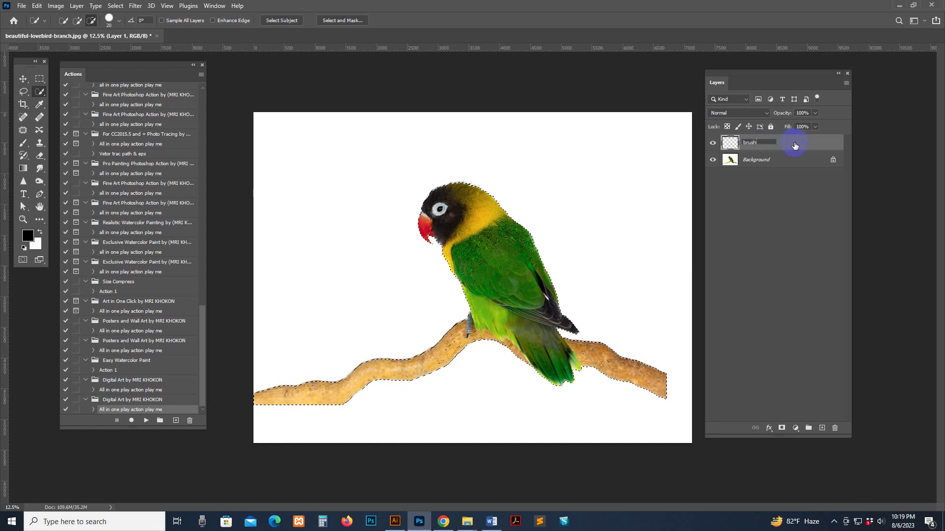
key(Return)
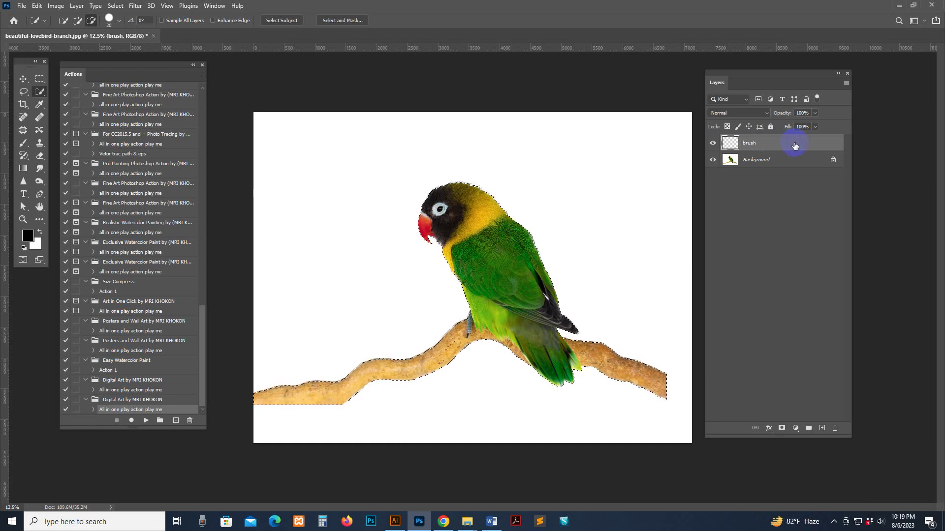
Activate the Brush tool and set the foreground color to red, ff0000.
click(484, 250)
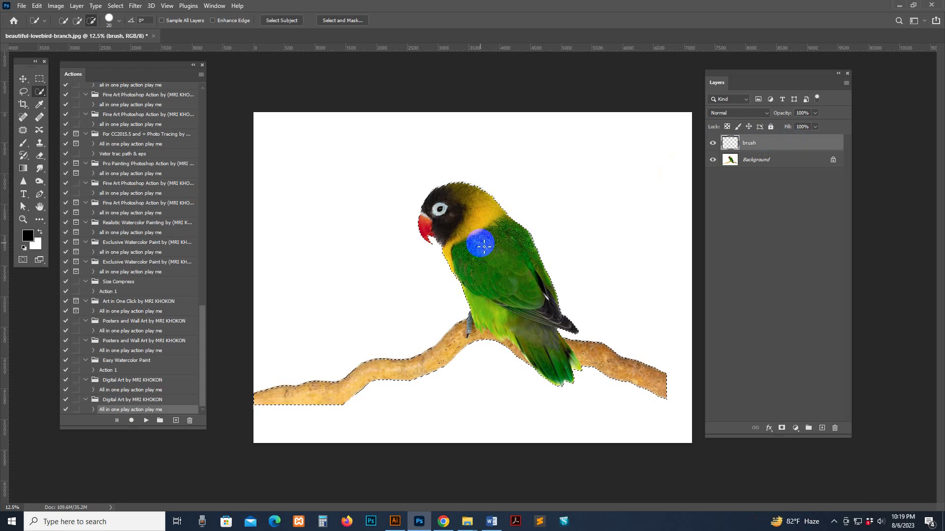
key(ctrl+plus)
click(26, 146)
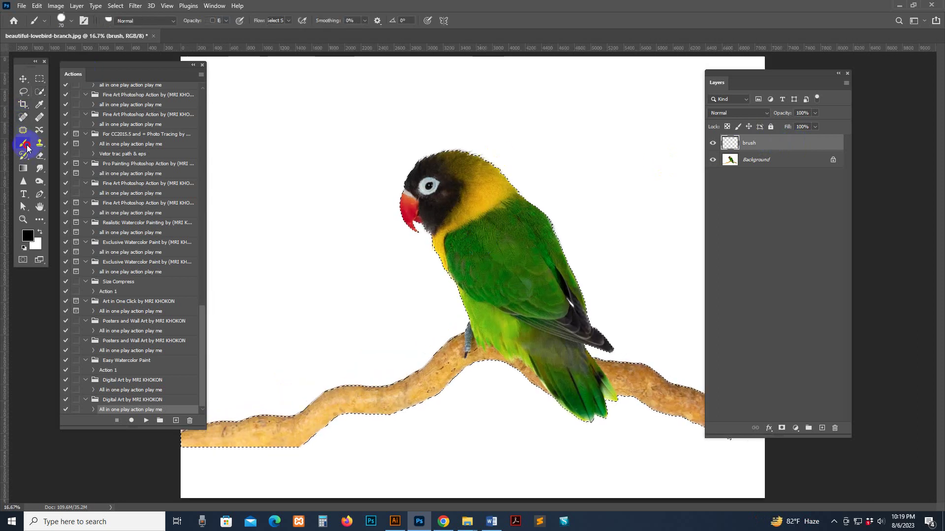
click(27, 236)
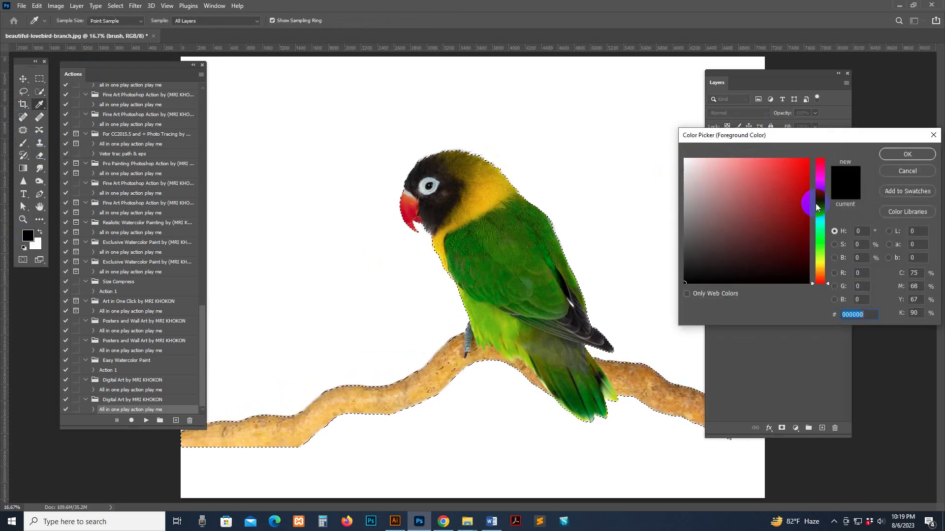
text(ff0000)
click(904, 155)
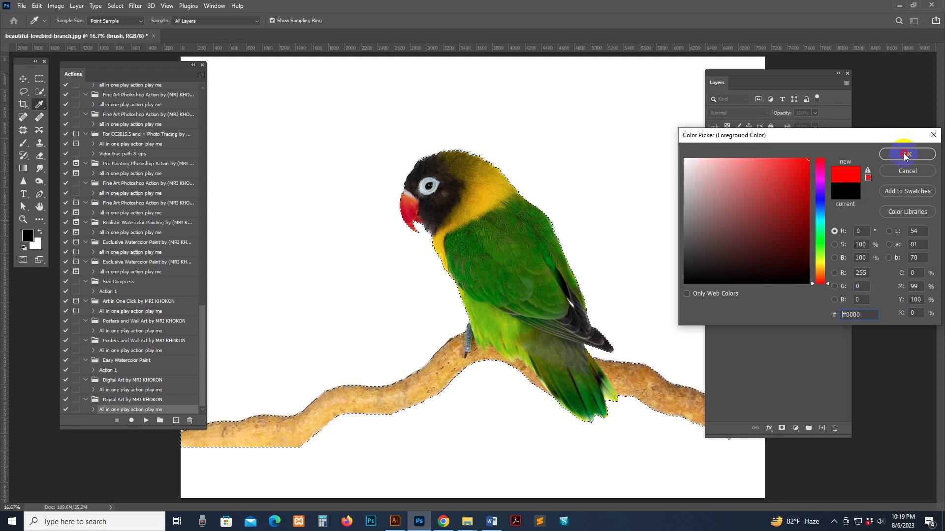
Choose the Paint Bucket tool and move Layers clear of the branch's right end.
click(39, 221)
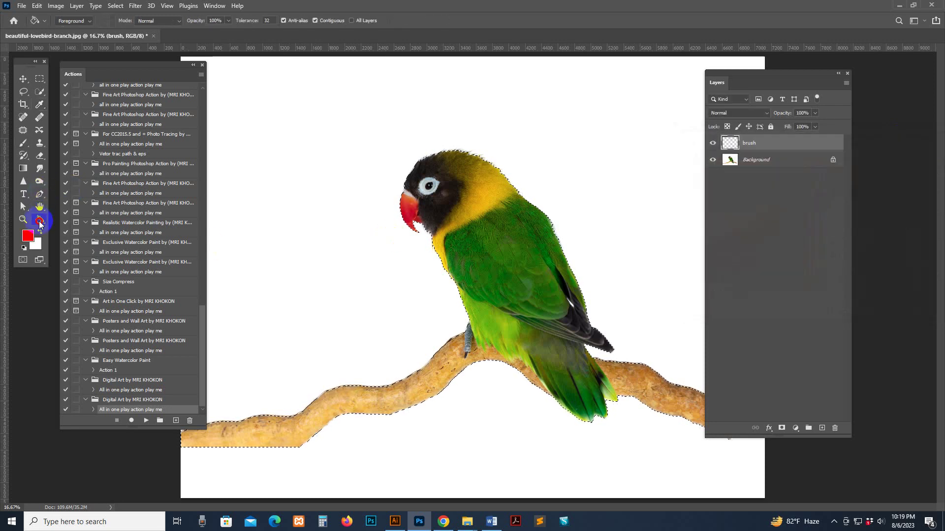
right_click(39, 221)
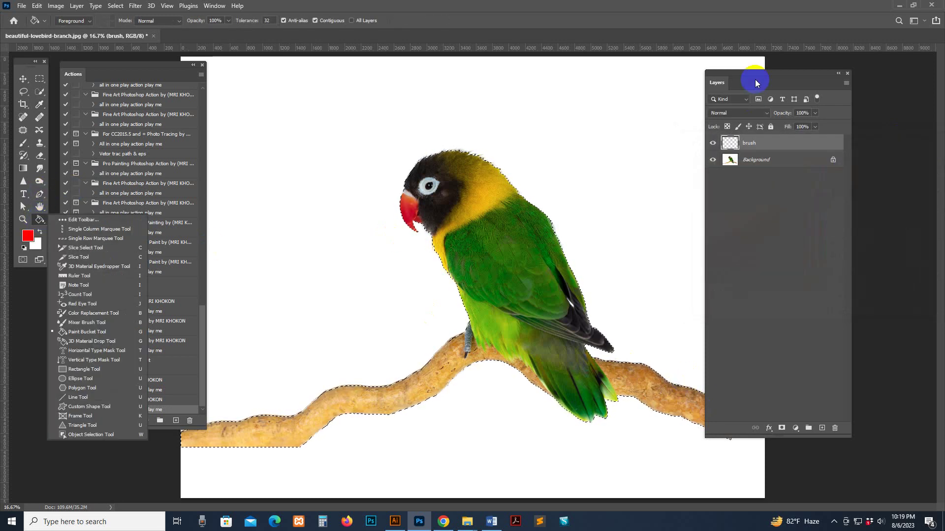
drag(757, 83, 814, 83)
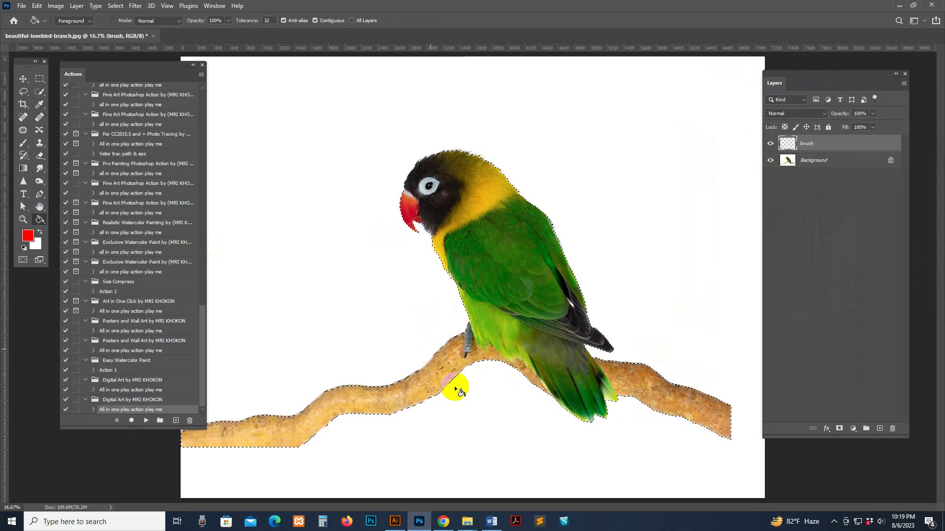
Return to the Brush tool and choose a soft round General Brushes preset at 70 px size and 0% hardness.
click(22, 143)
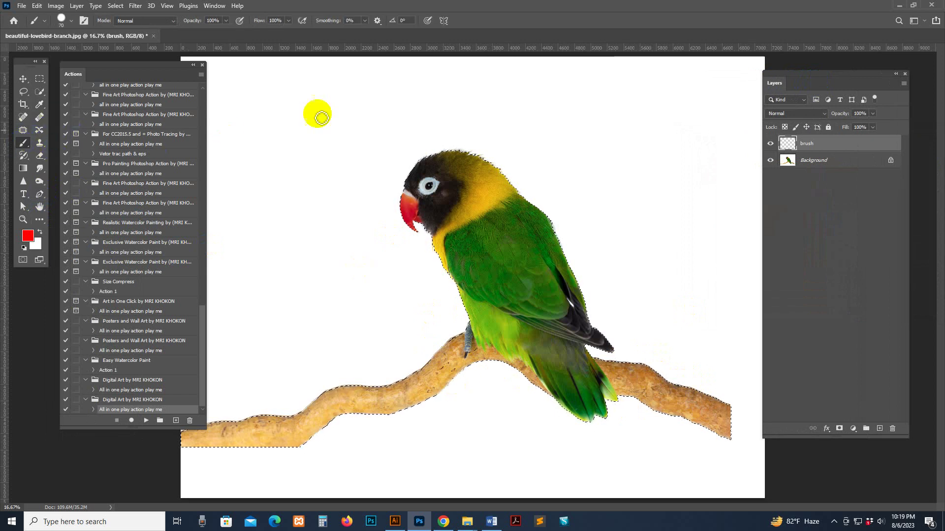
right_click(374, 142)
click(67, 20)
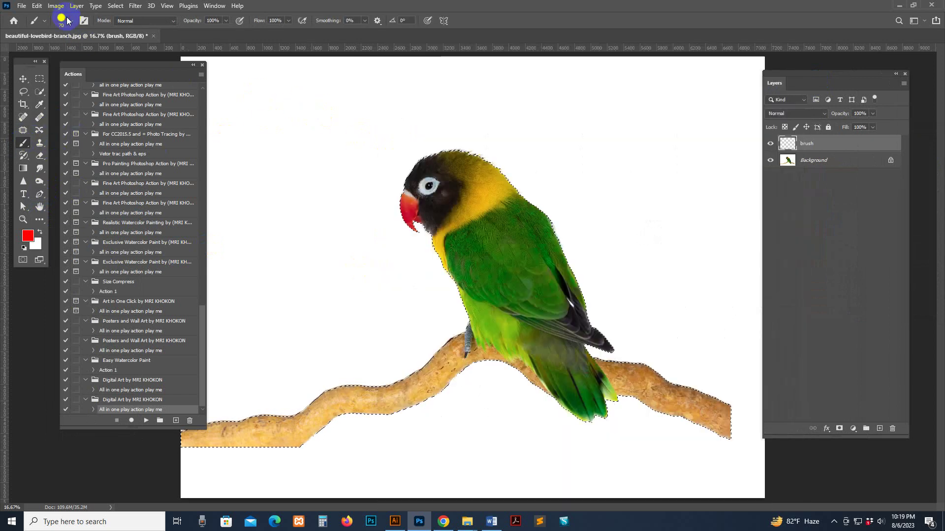
click(68, 21)
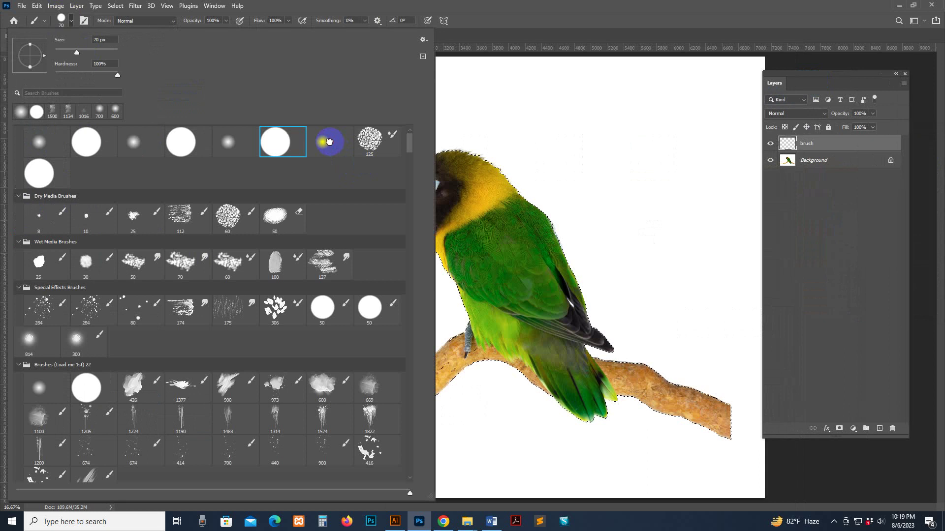
click(329, 142)
scroll(88, 152, up, 1)
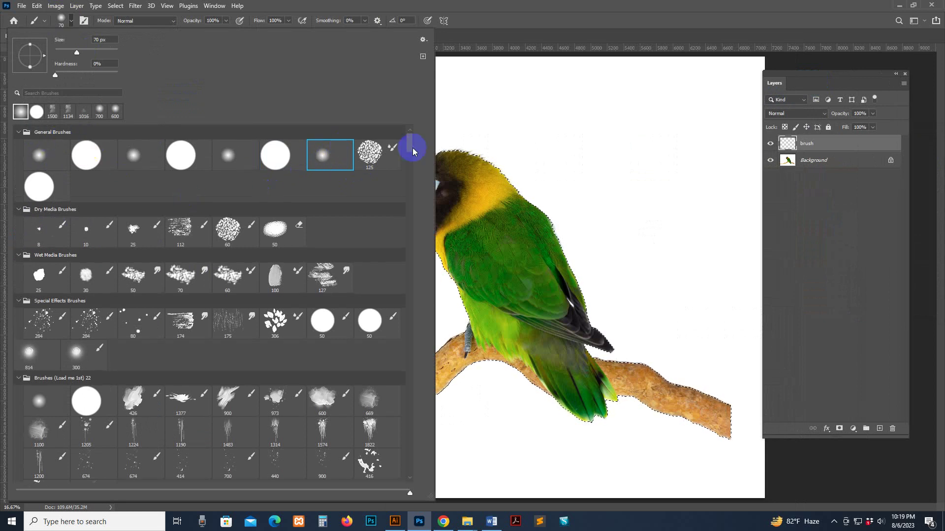
Choose the second soft round preset in the Brushes (Load me 1st) 45 group for the Brush tool.
mouse_move(409, 143)
mouse_down()
mouse_move(419, 493)
mouse_move(418, 453)
mouse_move(413, 483)
mouse_up()
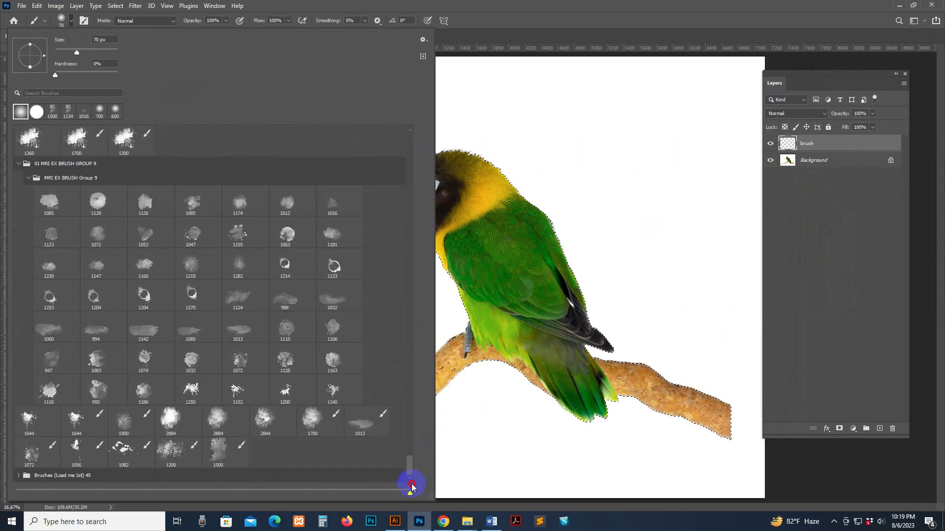
click(20, 476)
click(183, 471)
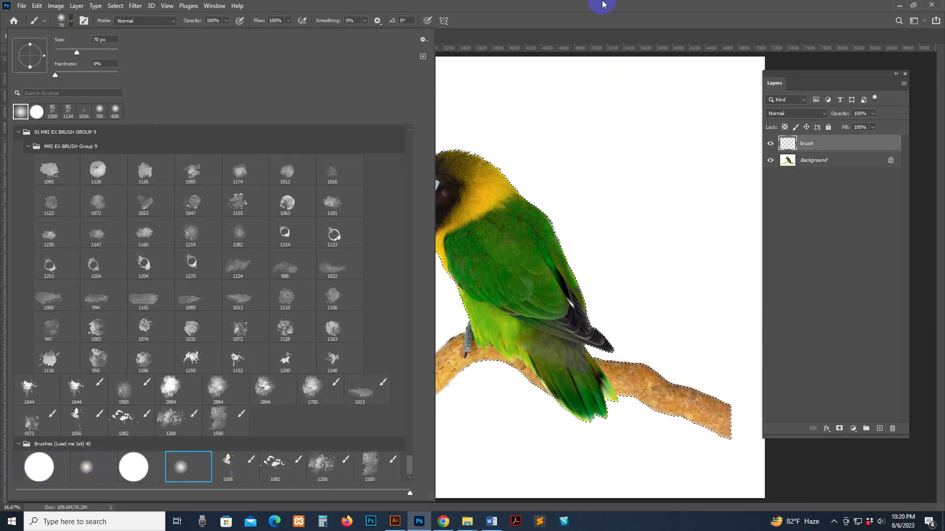
click(432, 176)
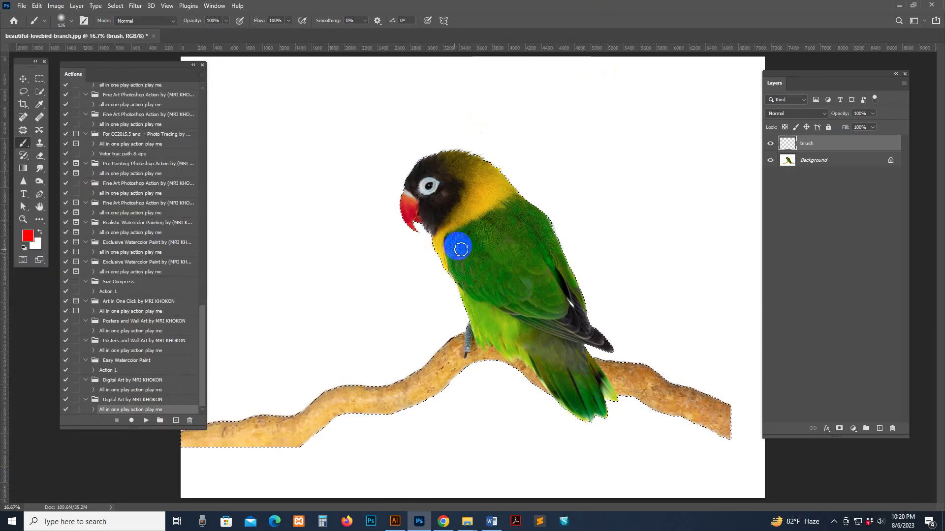
Set the foreground color to a slightly pinkish red, ff0036.
click(30, 239)
click(824, 162)
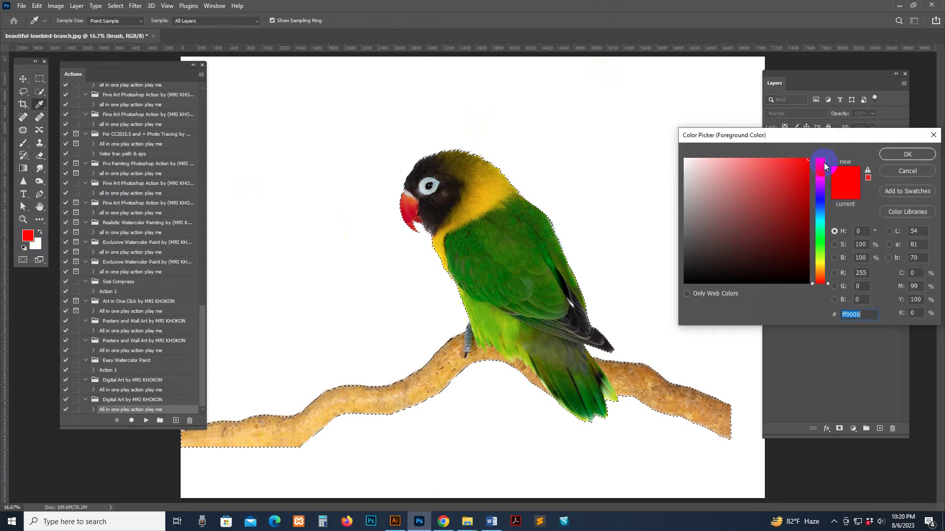
click(889, 155)
Paint the entire bird and the adjoining parts of the branch red on the brush layer with a 600 px brush, leaving the branch's outer ends bare.
mouse_move(485, 205)
mouse_down()
mouse_move(428, 190)
mouse_move(446, 217)
mouse_up()
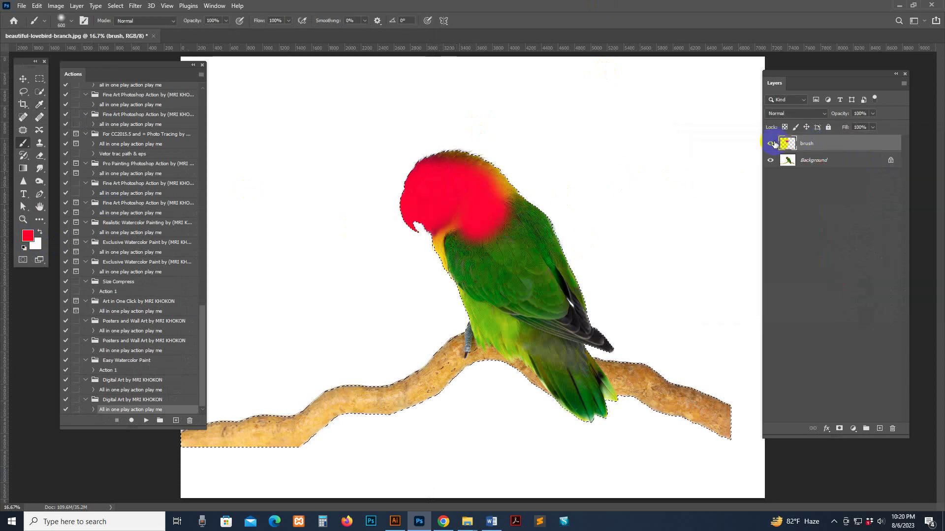
click(770, 145)
click(770, 144)
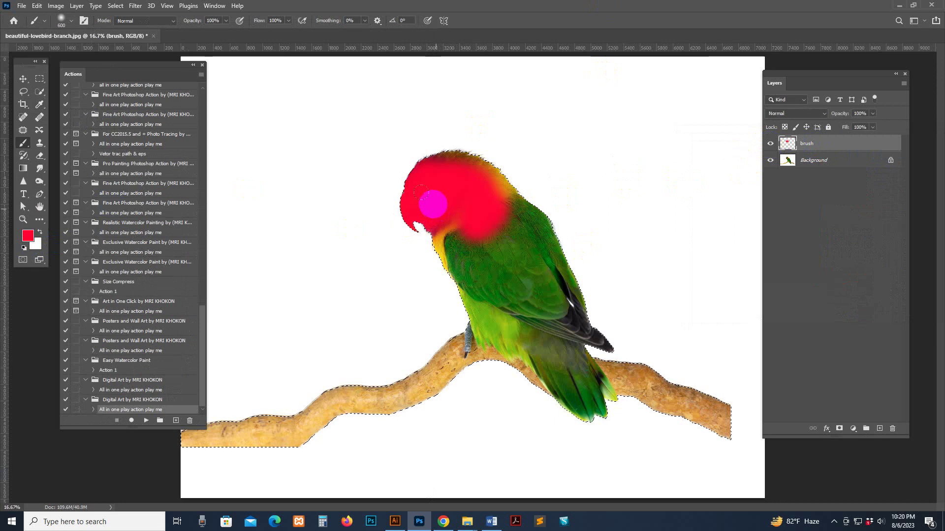
mouse_move(430, 195)
mouse_down()
mouse_move(492, 211)
mouse_move(431, 273)
mouse_move(479, 338)
mouse_move(448, 364)
mouse_move(447, 333)
mouse_move(524, 389)
mouse_move(573, 358)
mouse_move(624, 376)
mouse_move(576, 331)
mouse_move(561, 298)
mouse_up()
mouse_move(532, 239)
mouse_down()
mouse_move(519, 253)
mouse_move(424, 213)
mouse_move(462, 236)
mouse_move(515, 305)
mouse_move(502, 310)
mouse_move(533, 182)
mouse_up()
mouse_move(566, 374)
mouse_down()
mouse_move(597, 359)
mouse_move(449, 196)
mouse_move(465, 186)
mouse_up()
key(ctrl+plus)
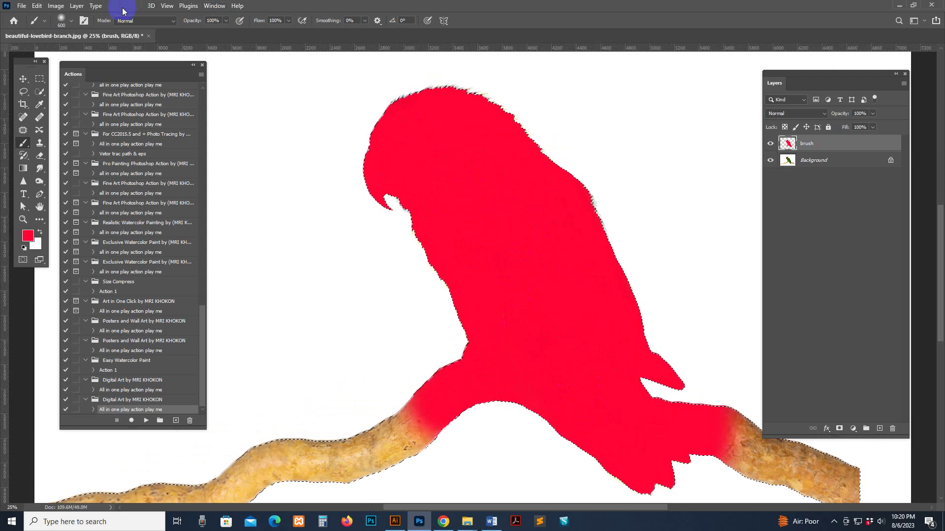
mouse_move(507, 142)
mouse_down()
mouse_move(485, 120)
mouse_move(514, 139)
mouse_up()
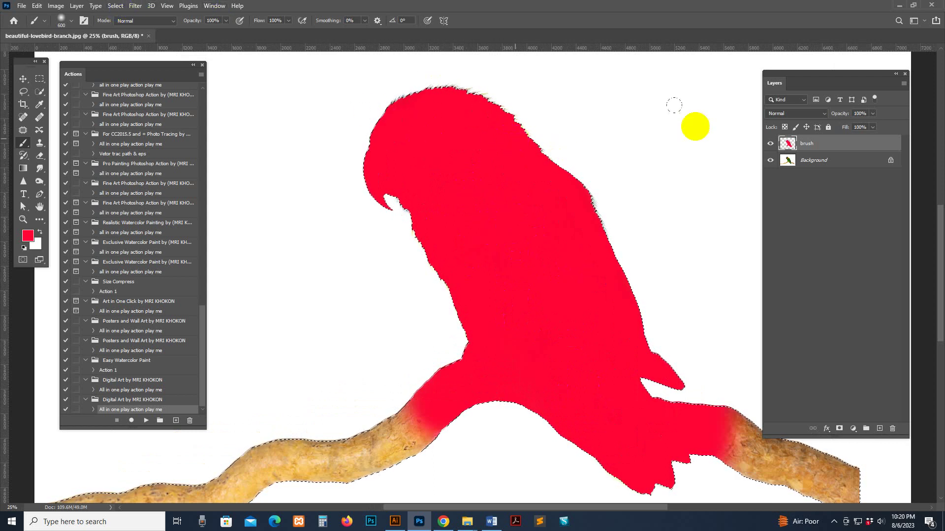
mouse_move(549, 196)
mouse_down()
mouse_move(441, 126)
mouse_move(531, 134)
mouse_up()
click(377, 127)
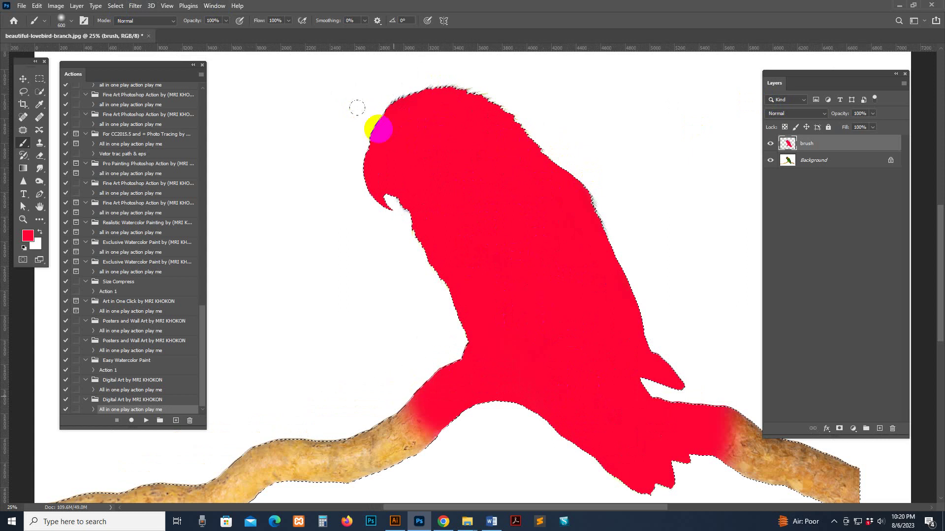
Deselect the selection around the bird and branch.
click(115, 6)
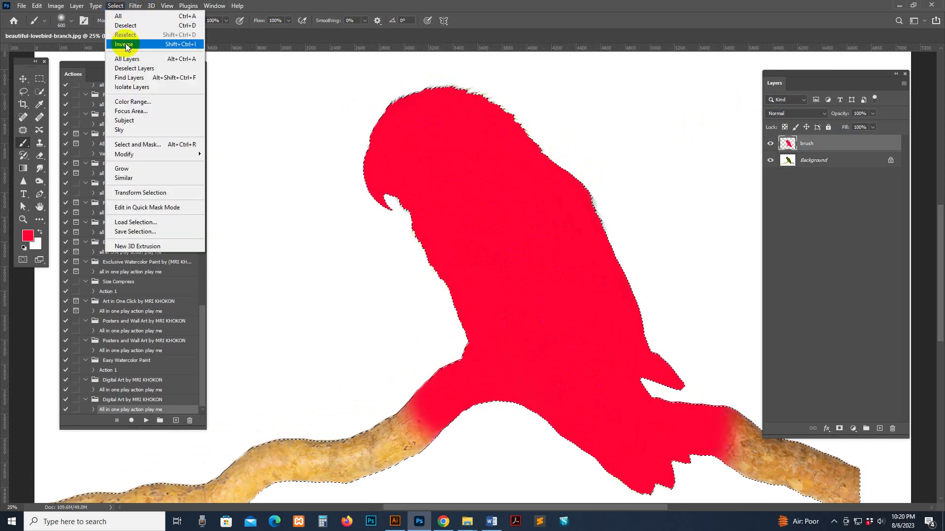
click(129, 31)
mouse_move(386, 139)
mouse_down()
mouse_move(435, 123)
mouse_move(545, 244)
mouse_move(586, 206)
mouse_move(580, 190)
mouse_up()
scroll(580, 190, right, 2)
scroll(553, 179, down, 1)
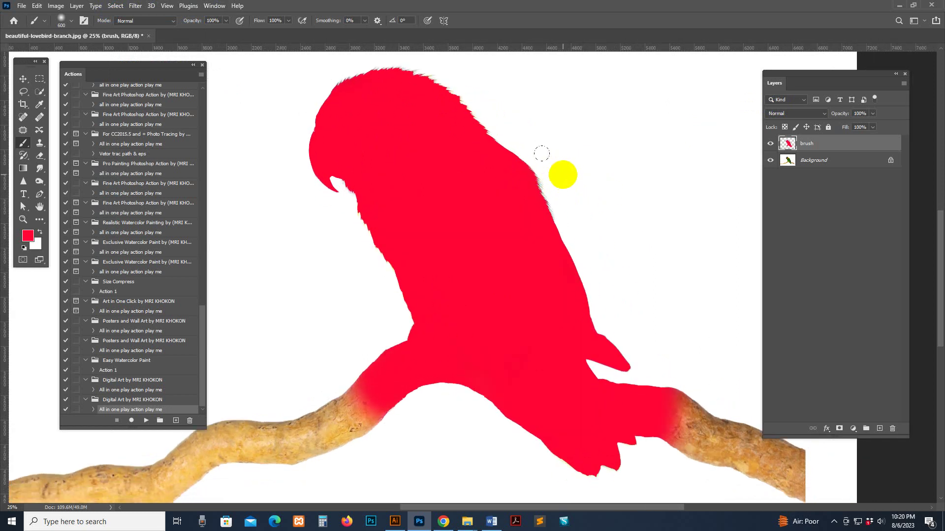
Add a new layer above the brush layer and name it "focus".
click(880, 429)
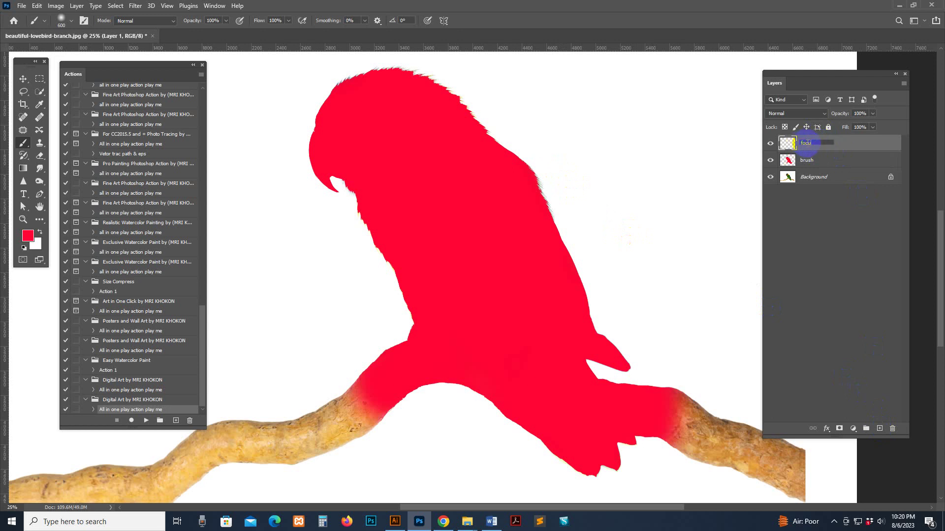
key(Return)
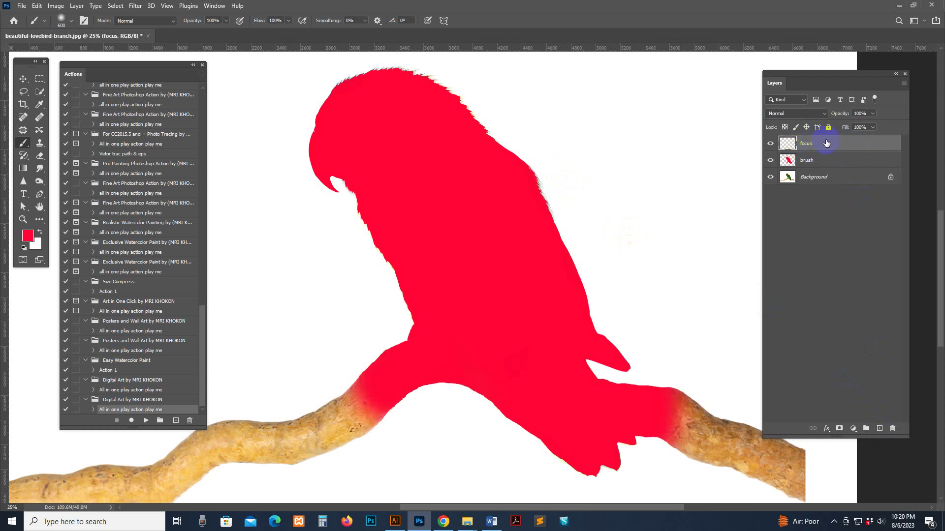
Set the foreground color to bright cyan and return to the Brush tool.
click(27, 236)
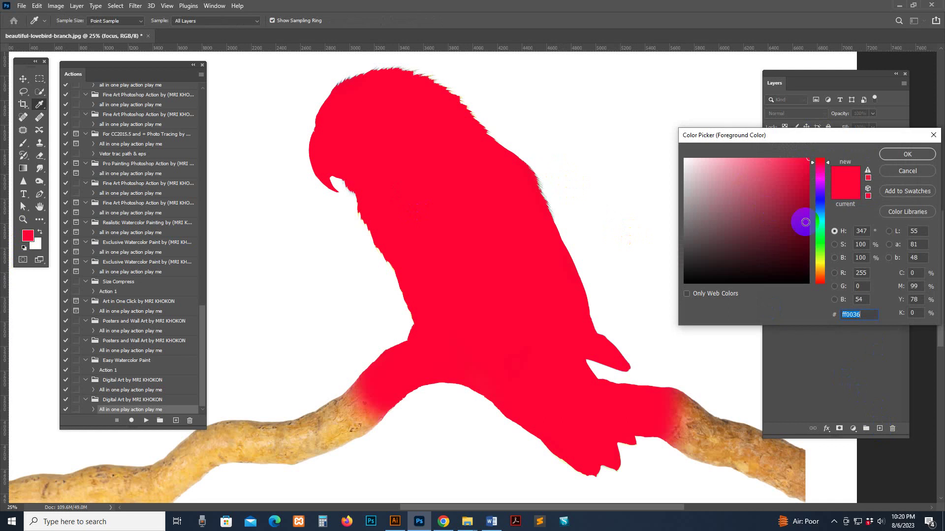
click(820, 223)
click(907, 154)
key(b)
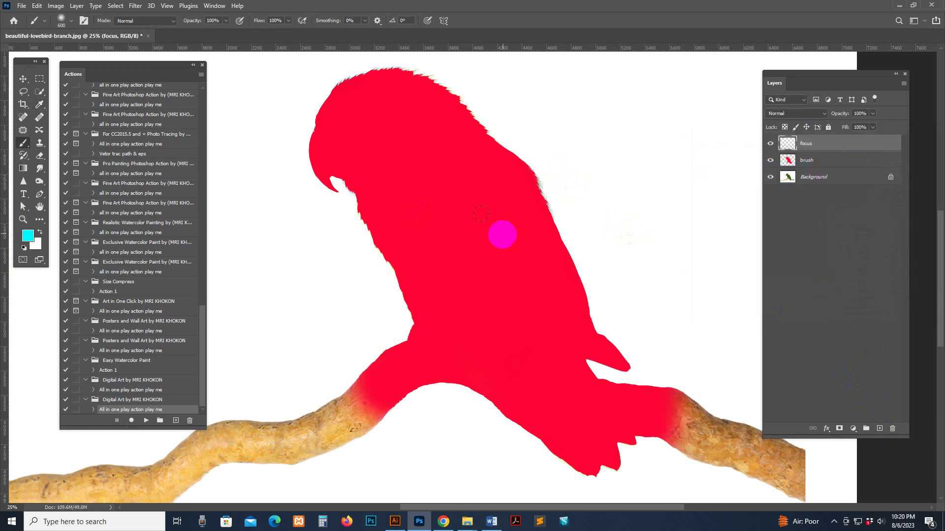
Reduce the brush size to 60 px.
key(bracketleft)
key(bracketleft)
key(bracketleft)
key(bracketleft)
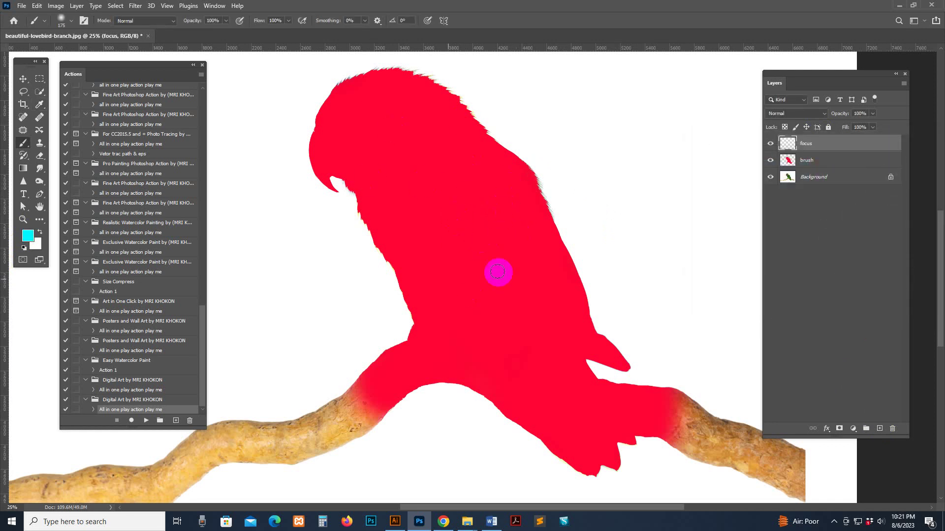
click(71, 21)
drag(82, 51, 78, 52)
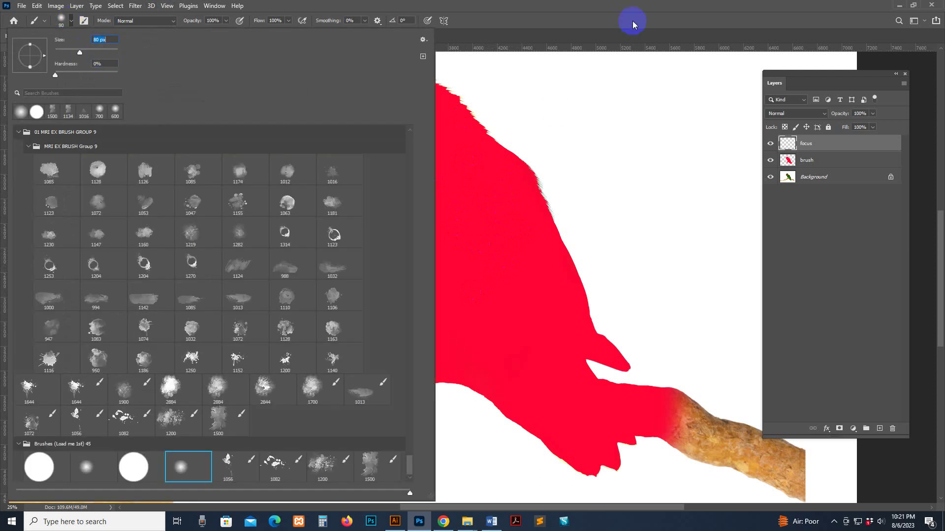
click(626, 152)
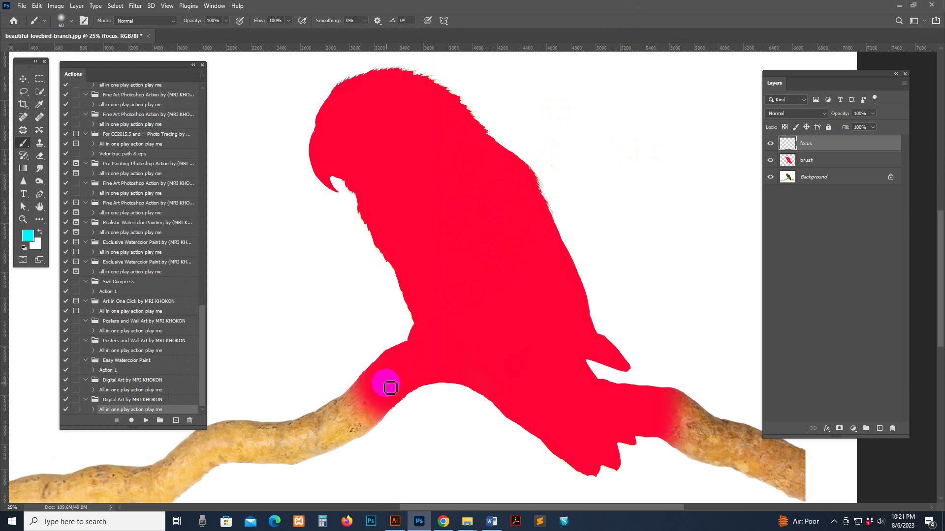
Switch to File Explorer, open Digital Art 05.jpg and examine how the samples place blue marks around the red silhouettes.
mouse_move(467, 521)
click(481, 489)
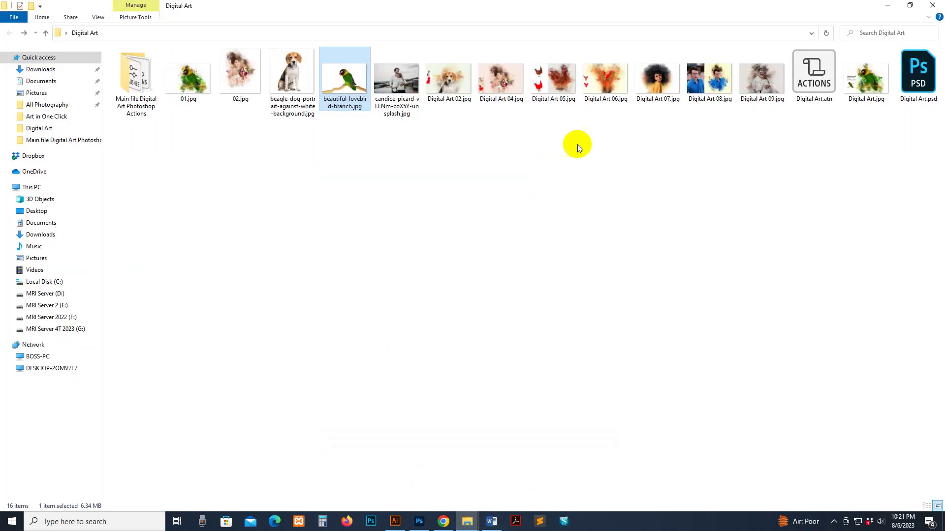
double_click(554, 78)
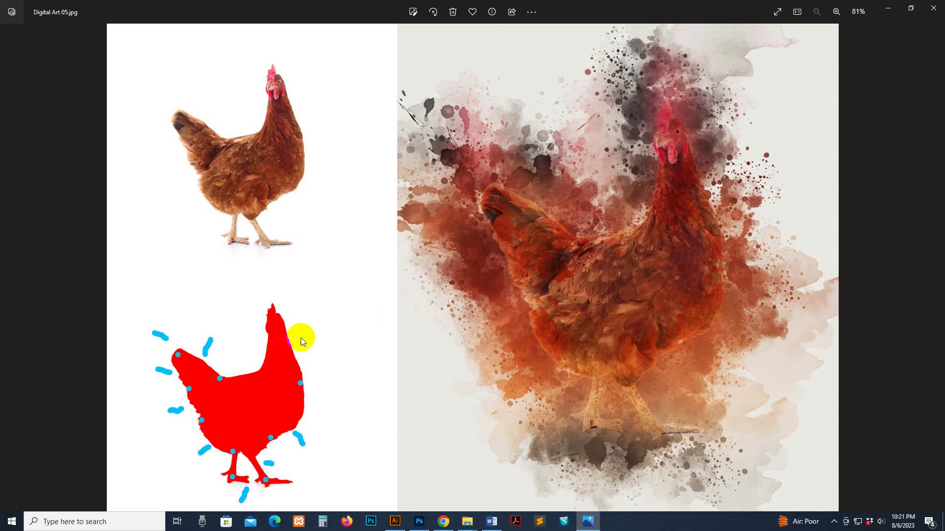
scroll(499, 311, down, 1)
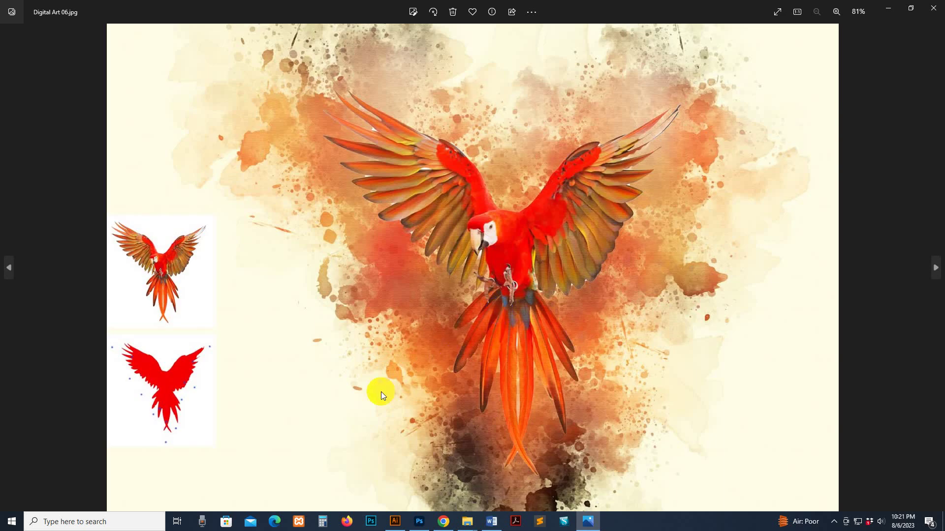
scroll(220, 386, up, 1)
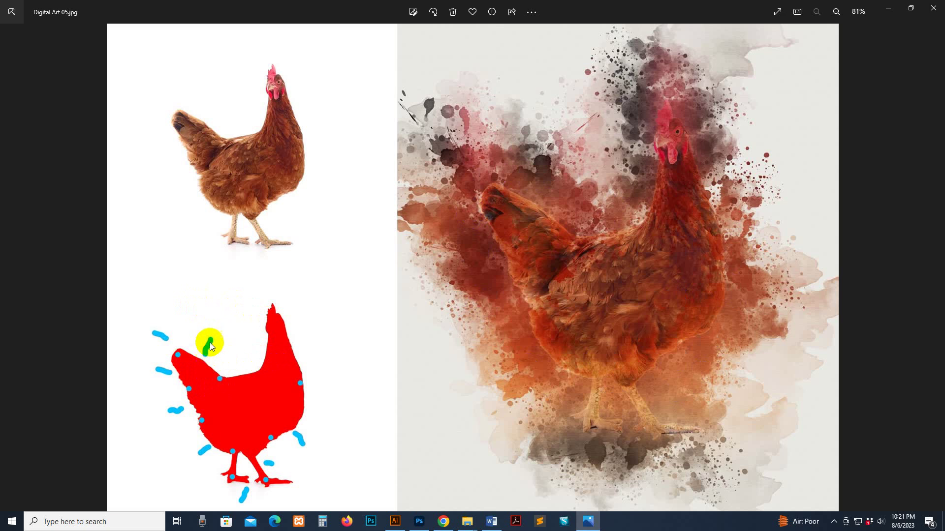
scroll(398, 340, down, 1)
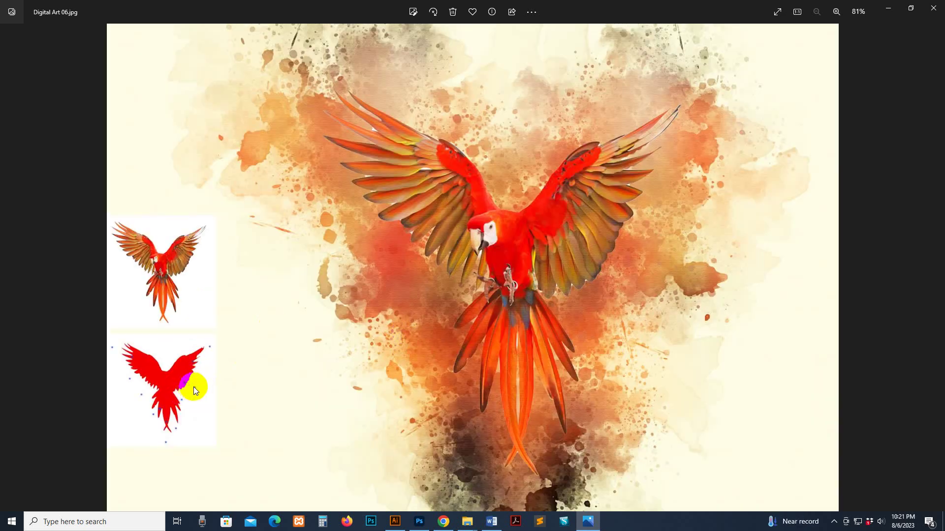
scroll(194, 387, down, 1)
scroll(350, 363, down, 1)
scroll(669, 258, down, 1)
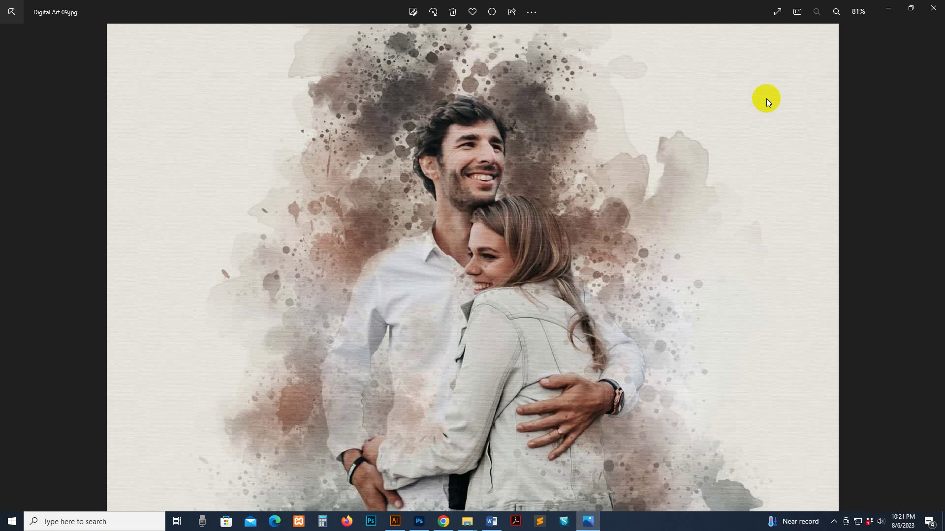
scroll(797, 68, down, 1)
click(935, 12)
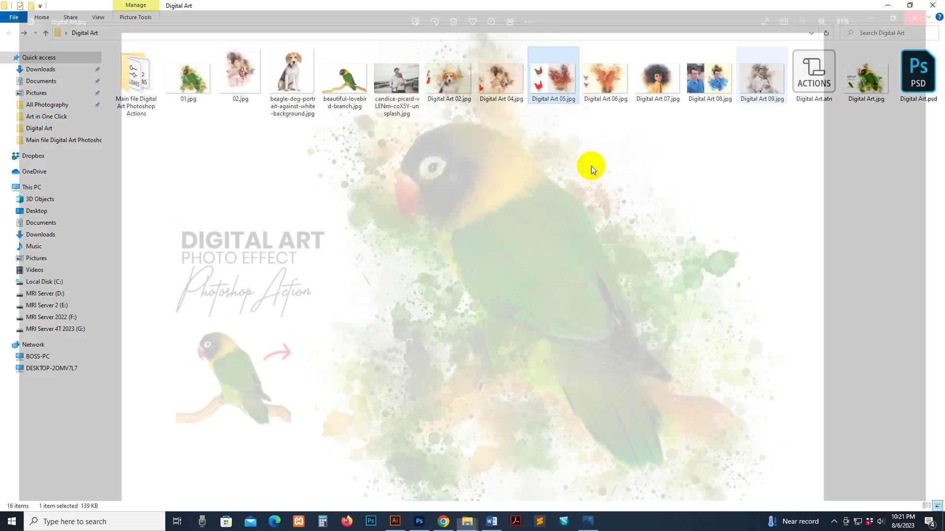
Switch back to Photoshop and dab cyan dots on the focus layer, on and around the branch to the left of the bird's feet.
click(418, 522)
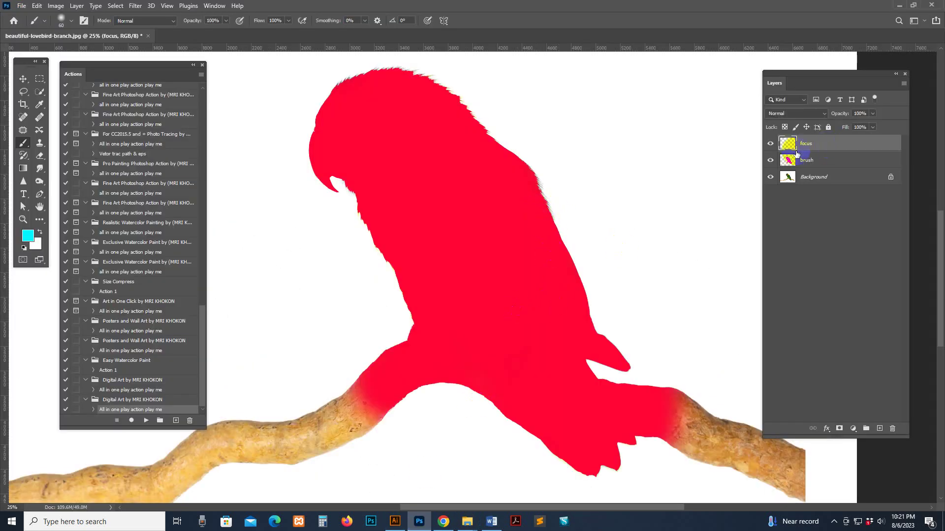
click(382, 390)
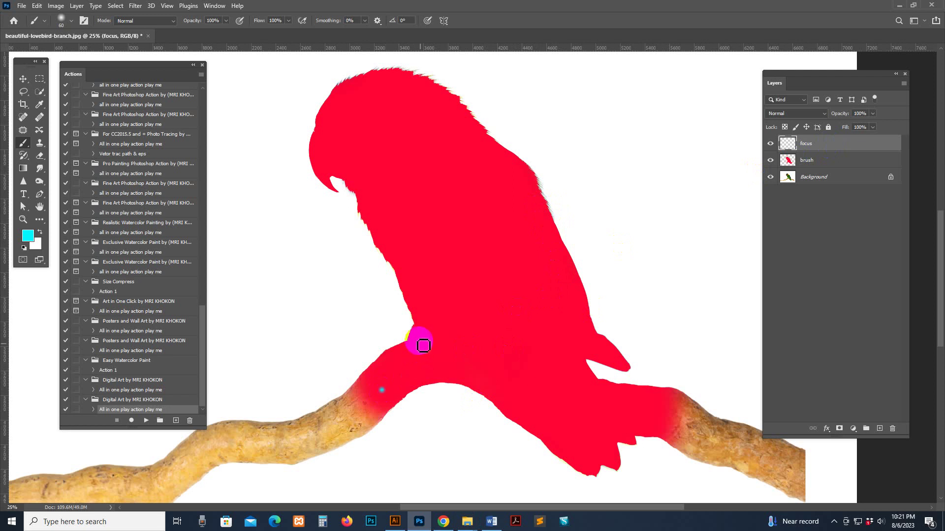
click(387, 330)
click(323, 356)
click(389, 414)
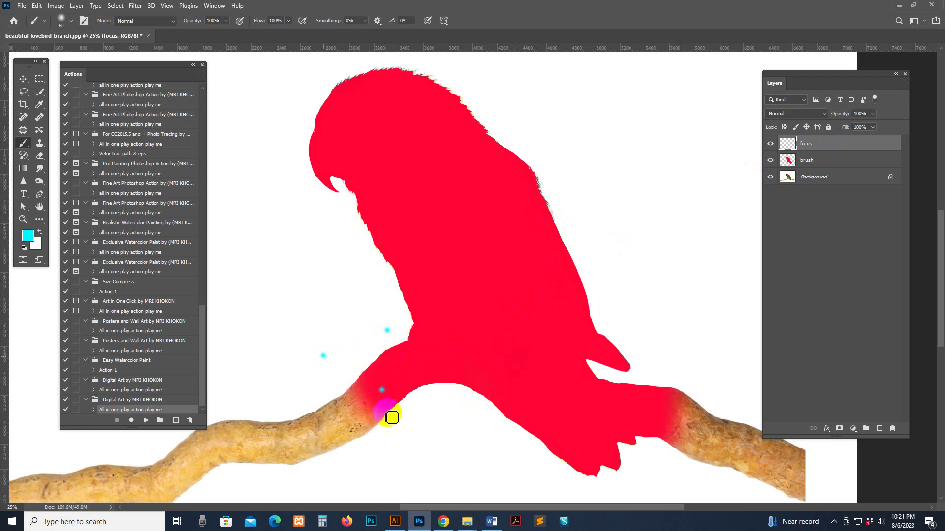
click(444, 400)
Add cyan dots on the tail tip, the painted branch right of the tail, the lower body and the wing tip.
click(599, 470)
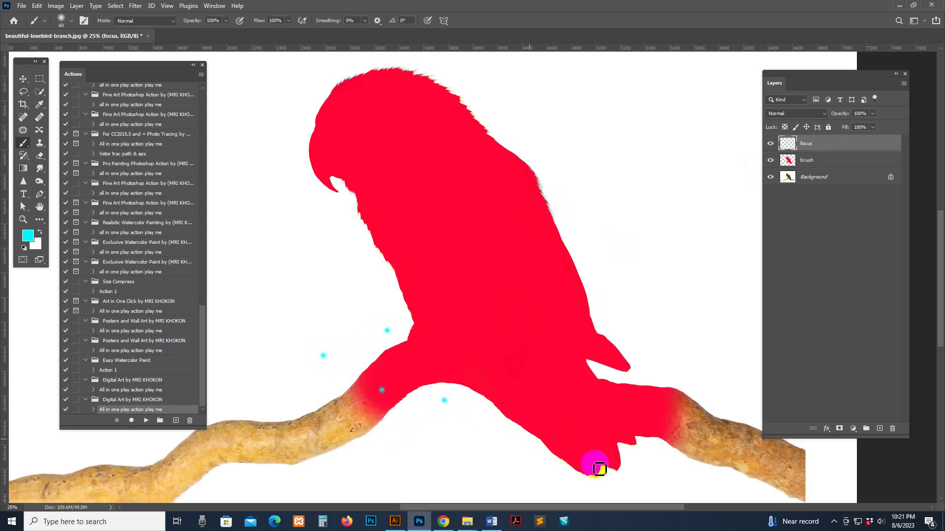
click(647, 409)
click(551, 370)
click(627, 363)
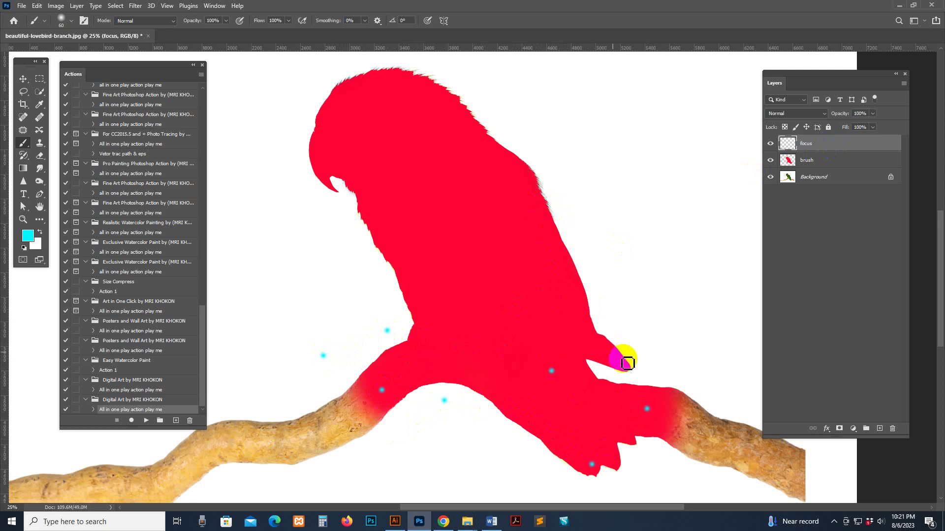
Dab cyan dots in the white area right of the bird, along its back edge and just outside its breast.
click(675, 308)
click(712, 363)
click(594, 291)
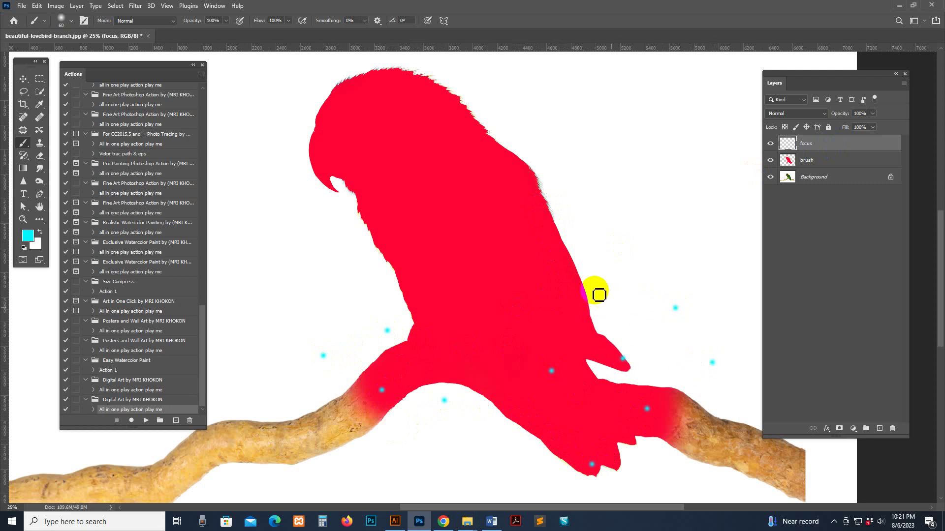
click(528, 179)
click(452, 243)
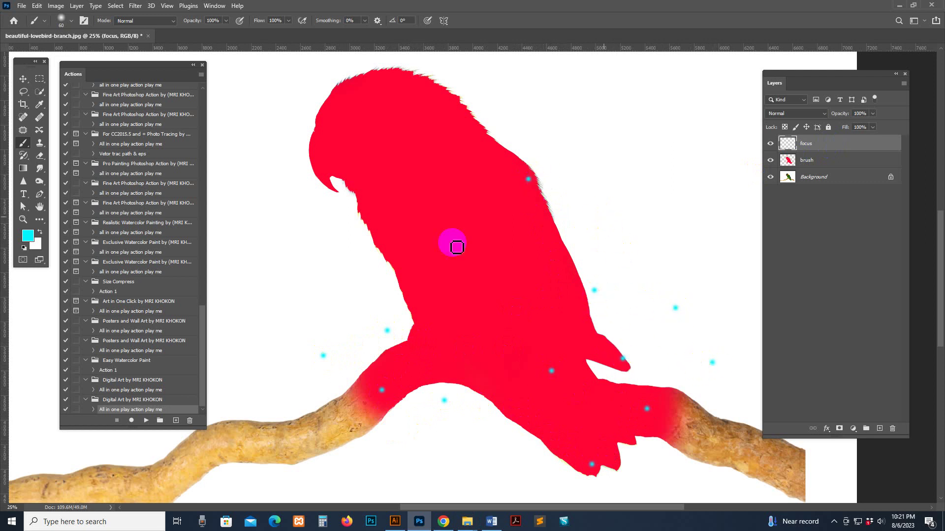
click(357, 253)
Paint a wavy cyan stroke in the white background running outward to the left from the bird's lower breast.
drag(416, 110, 436, 207)
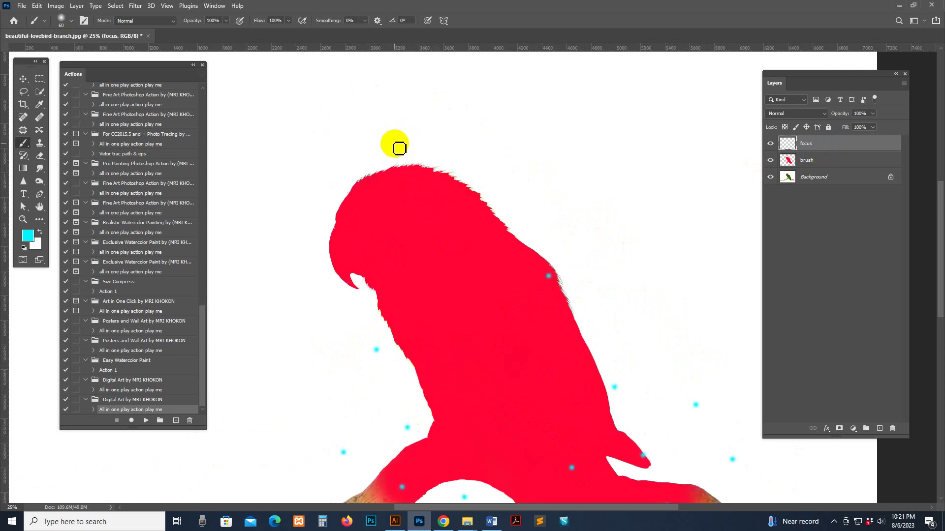
scroll(546, 185, down, 3)
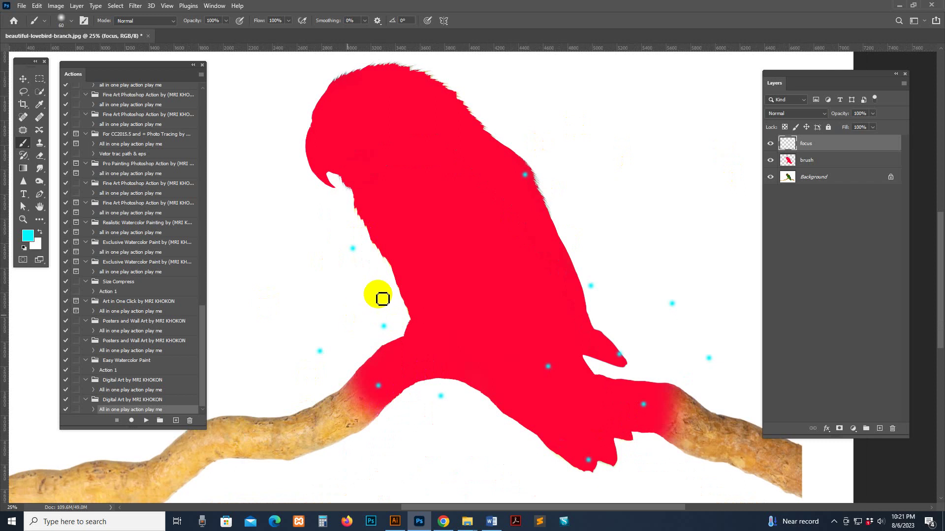
drag(378, 295, 324, 315)
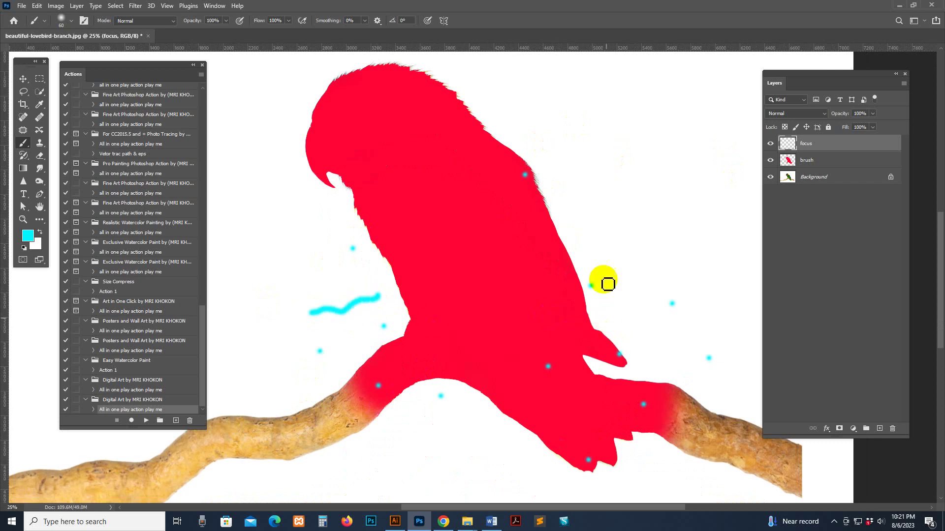
Paint cyan strokes on the focus layer in the white areas beside the bird's back and below its belly near the tail.
drag(571, 244, 618, 241)
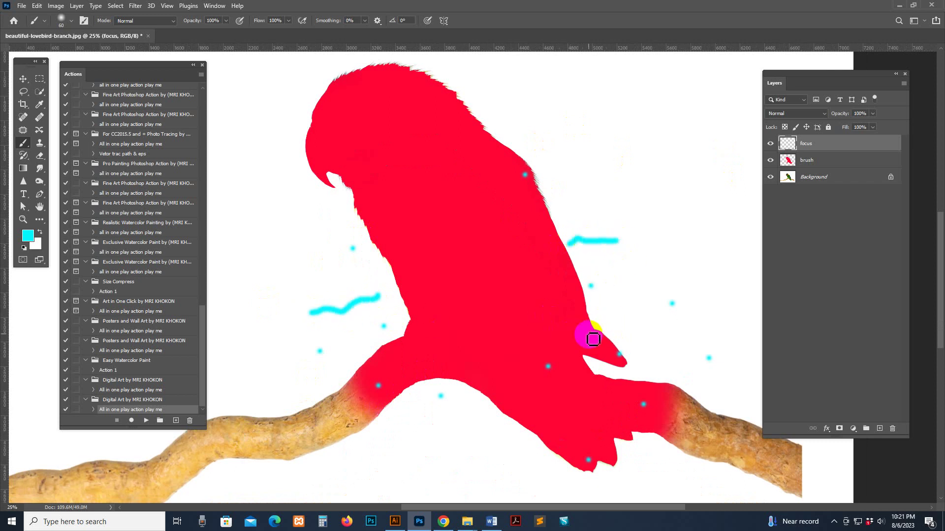
drag(503, 425, 515, 439)
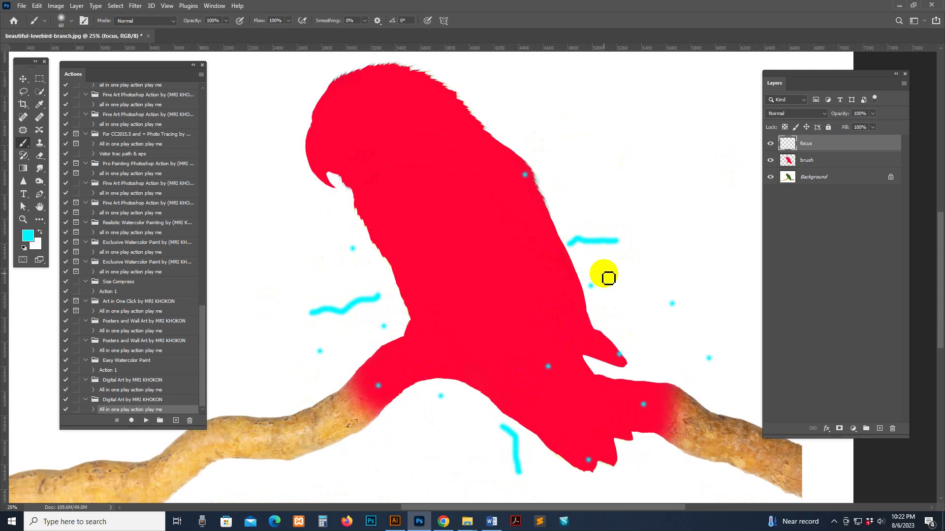
key(ctrl+minus)
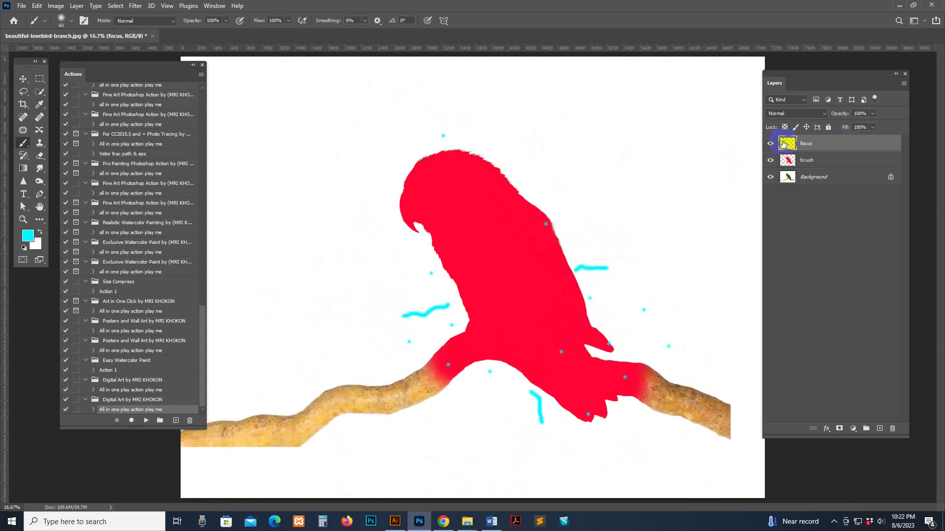
Resize the whole image to a width of 4000 pixels, keeping its proportions.
double_click(769, 145)
click(157, 422)
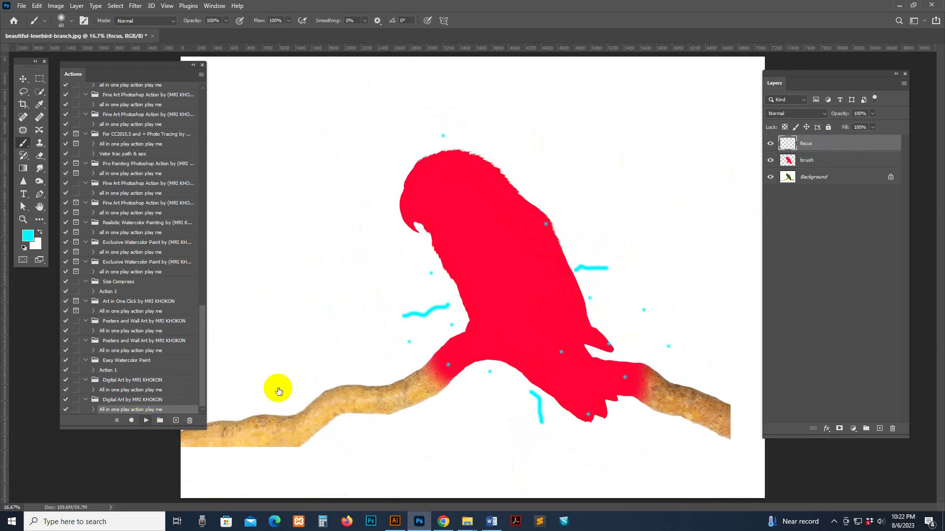
click(56, 6)
click(69, 77)
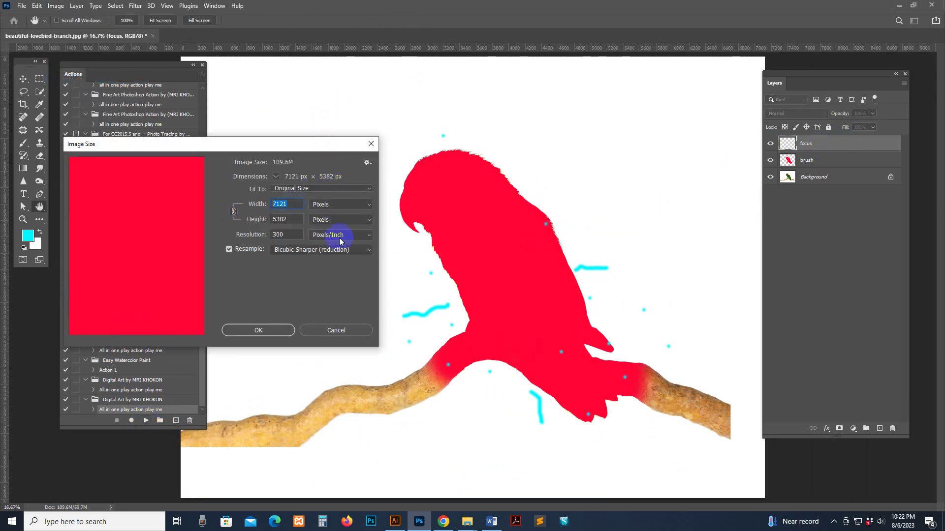
text(4000)
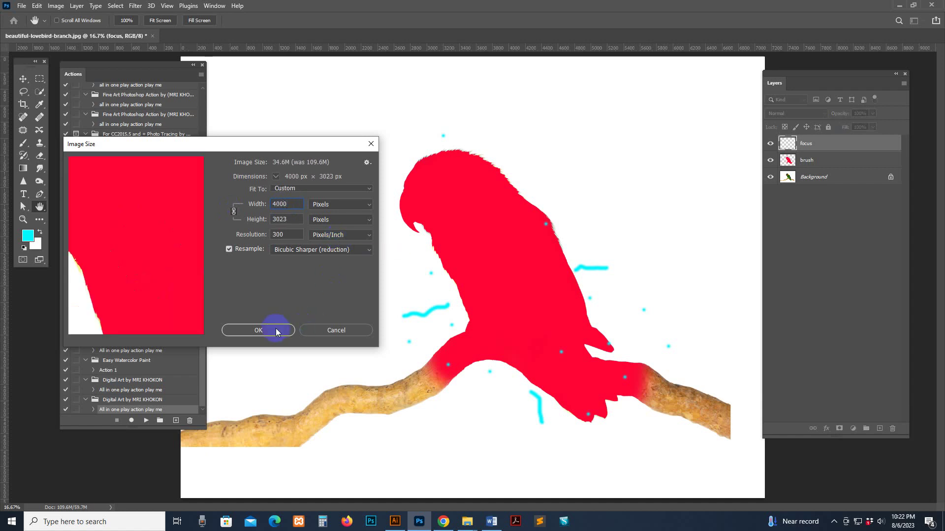
click(258, 331)
Run the "All in one play action play me" action from the last Digital Art set on the prepared photo.
key(b)
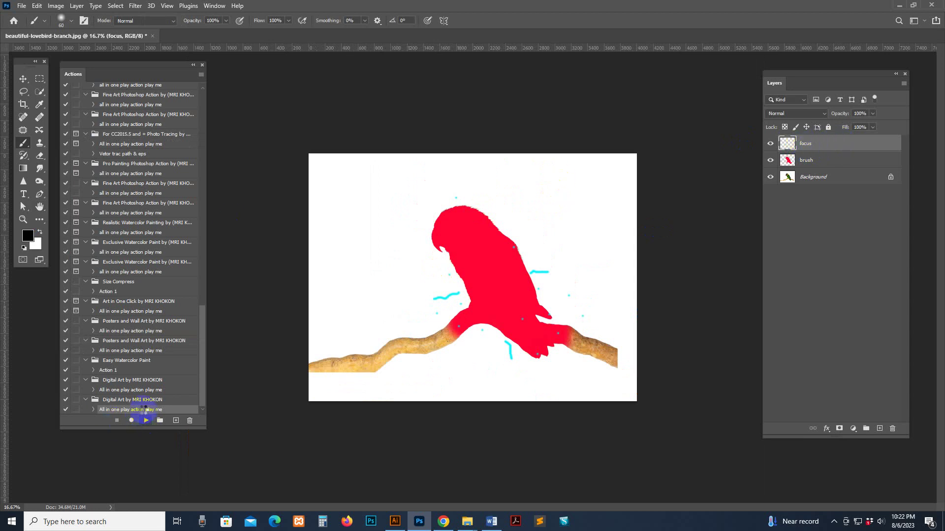
click(146, 419)
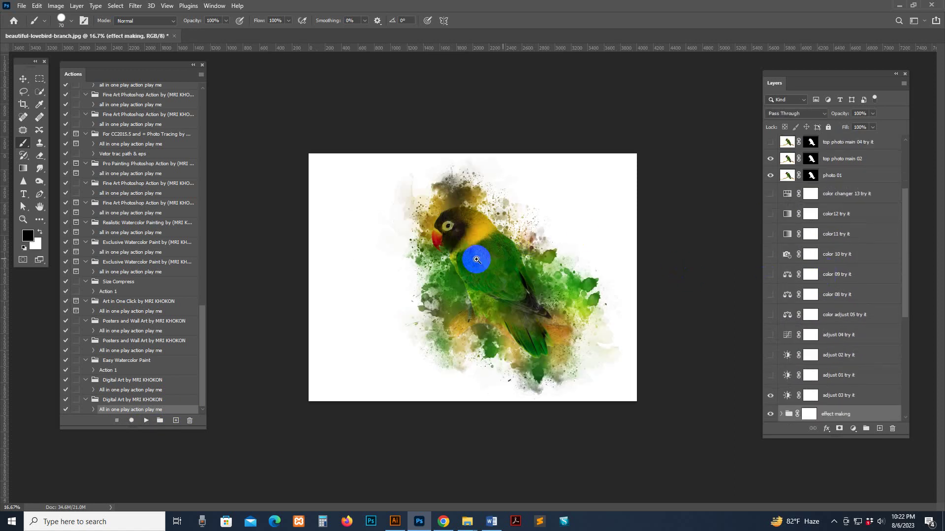
Examine the generated watercolor artwork in full-screen view, checking the bird's head, plumage and surrounding paint splatters up close and as a whole.
key(z)
click(475, 229)
click(581, 229)
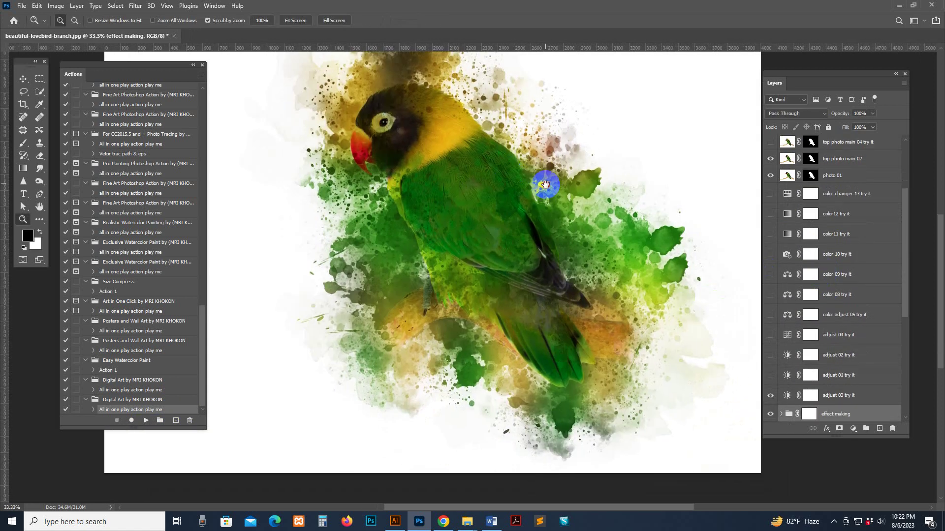
drag(653, 197, 654, 242)
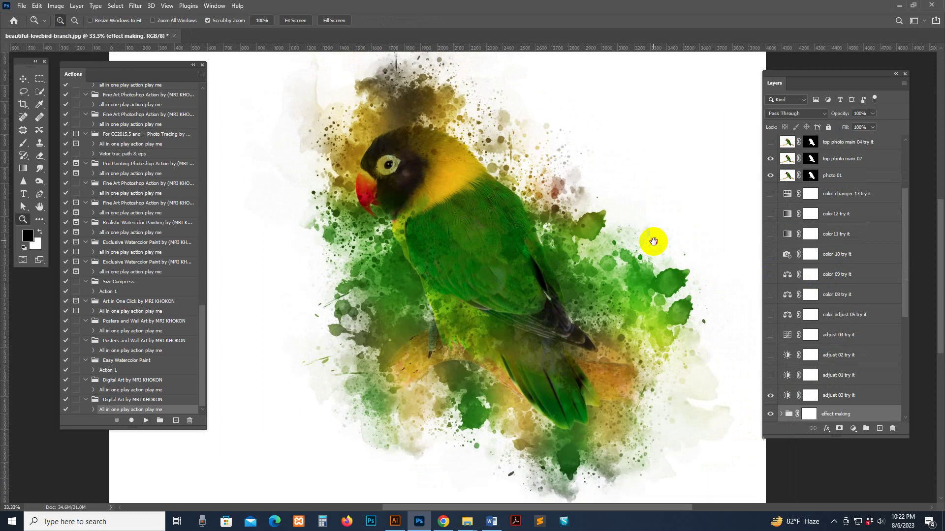
key(f)
key(f)
key(f)
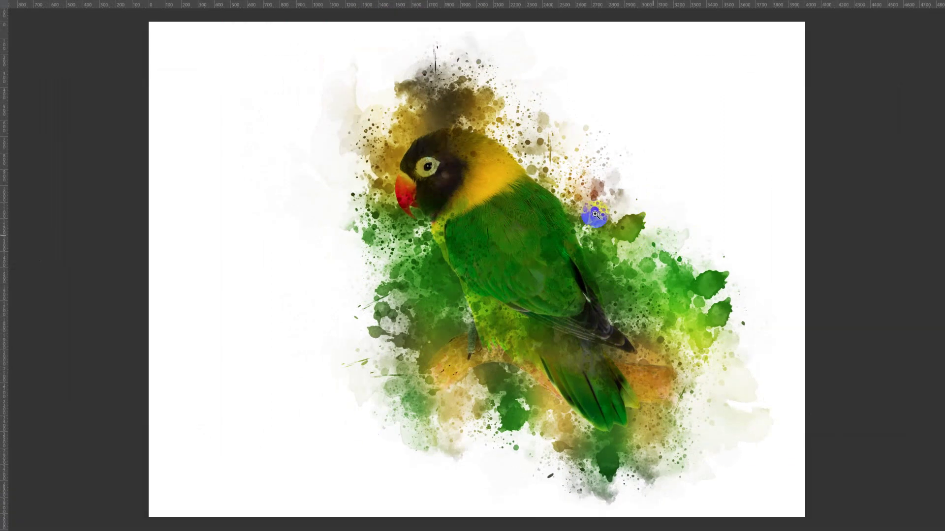
click(594, 216)
mouse_move(705, 217)
mouse_down()
mouse_move(706, 201)
mouse_move(721, 215)
mouse_up()
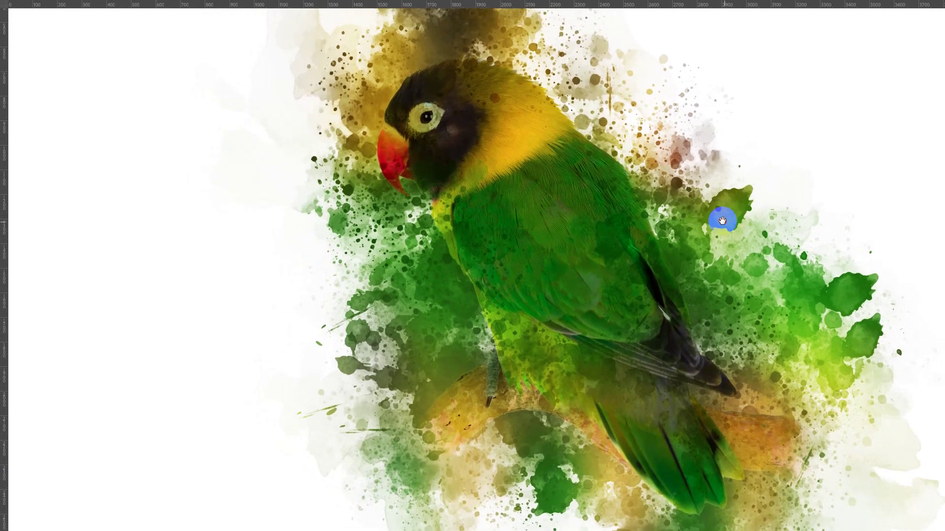
click(586, 219)
drag(591, 184, 597, 272)
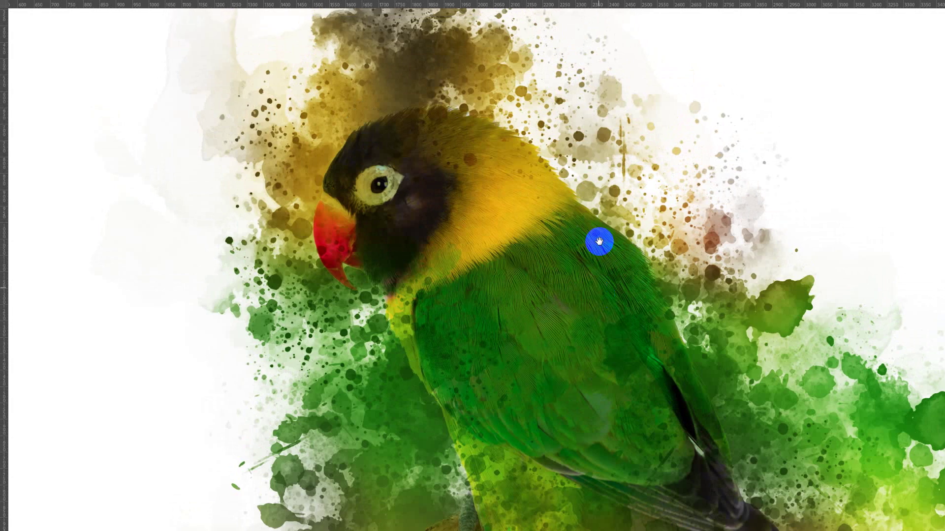
click(425, 90)
alt+click(653, 194)
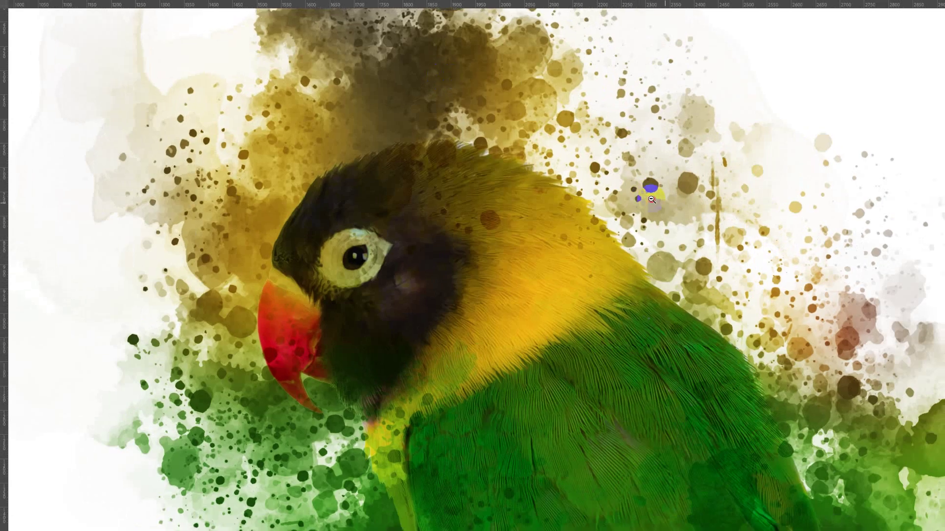
alt+click(653, 193)
click(654, 194)
scroll(683, 253, down, 3)
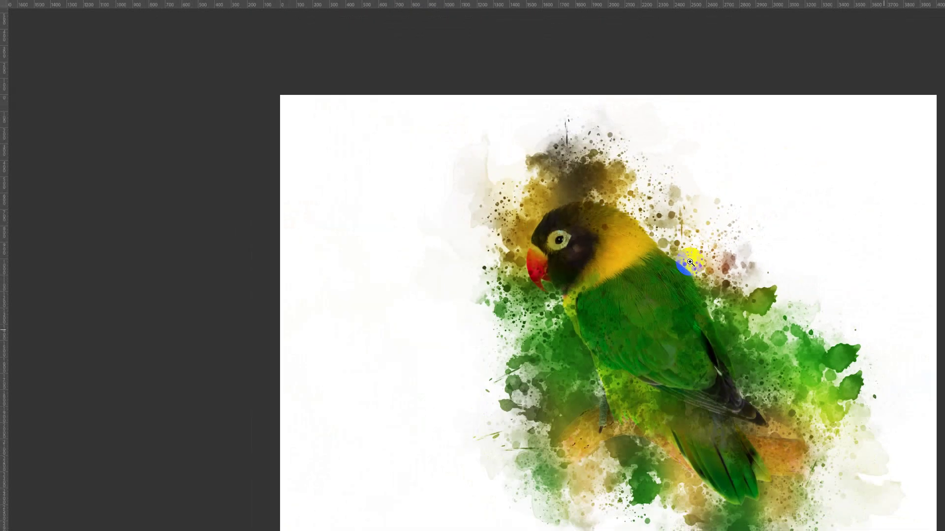
drag(689, 257, 572, 203)
scroll(613, 210, up, 1)
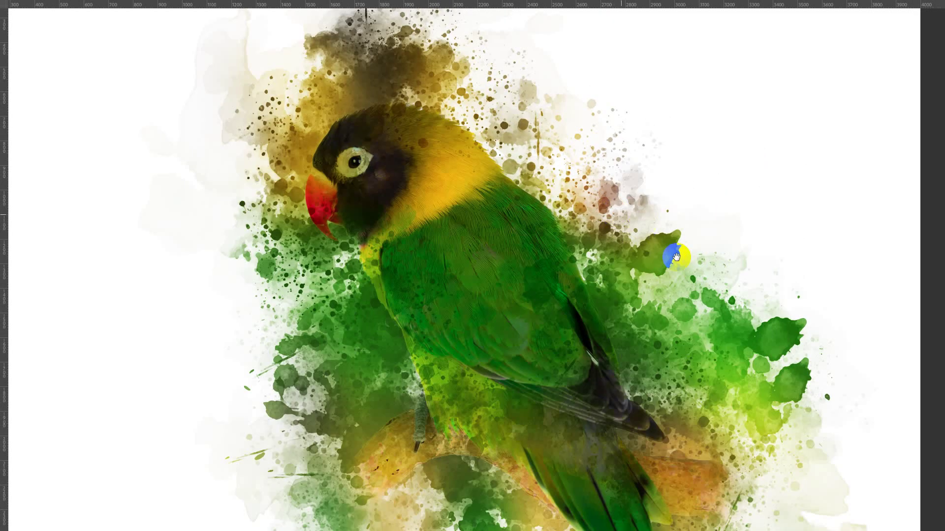
drag(675, 253, 674, 195)
key(f)
key(Tab)
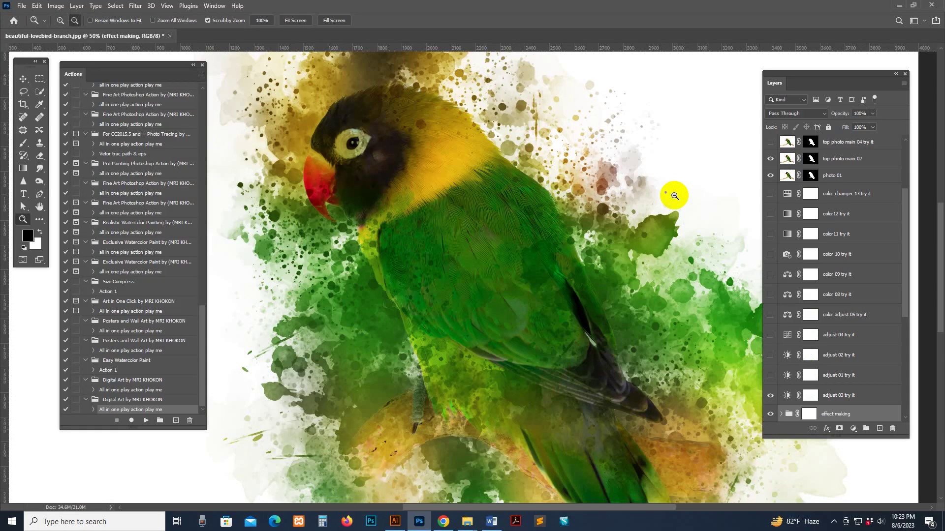
key(ctrl+minus)
key(ctrl+minus)
Set the "adjust 03 try it" layer's brightness to 2 and contrast to 100.
scroll(829, 327, down, 3)
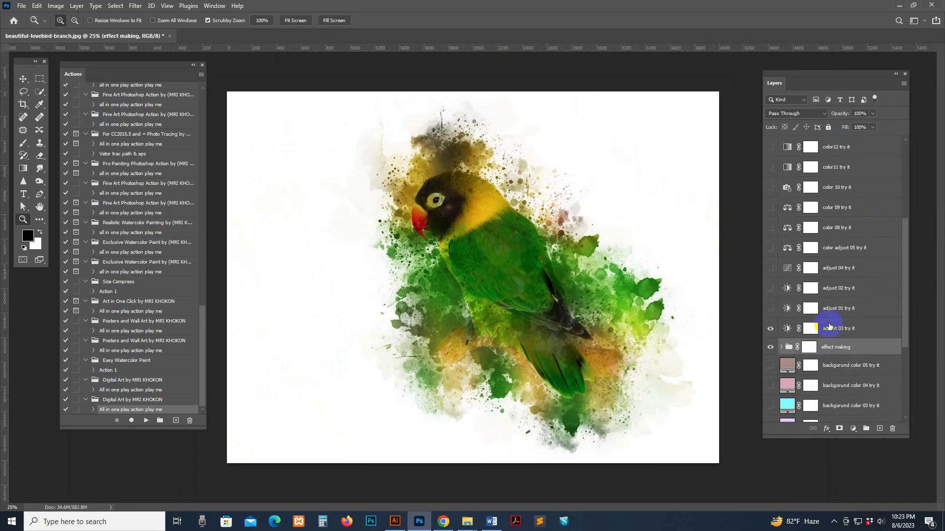
click(853, 330)
click(559, 249)
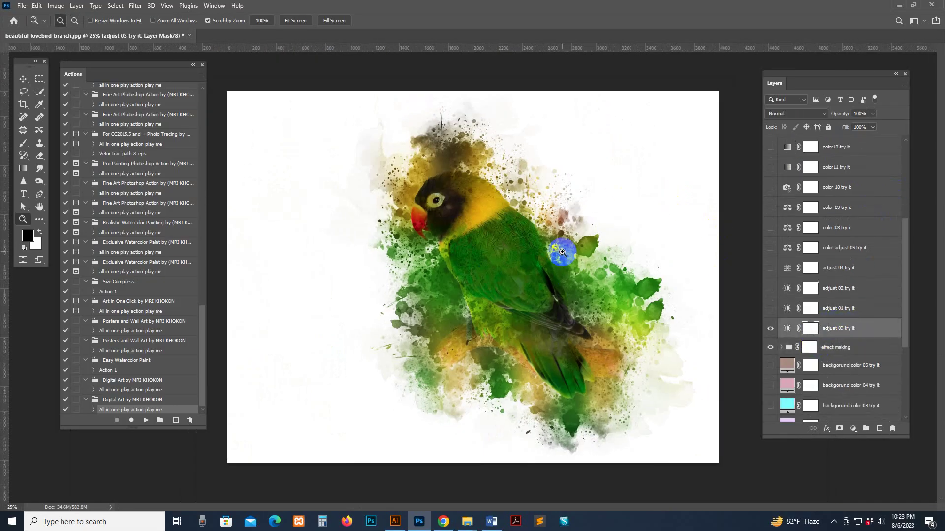
double_click(787, 329)
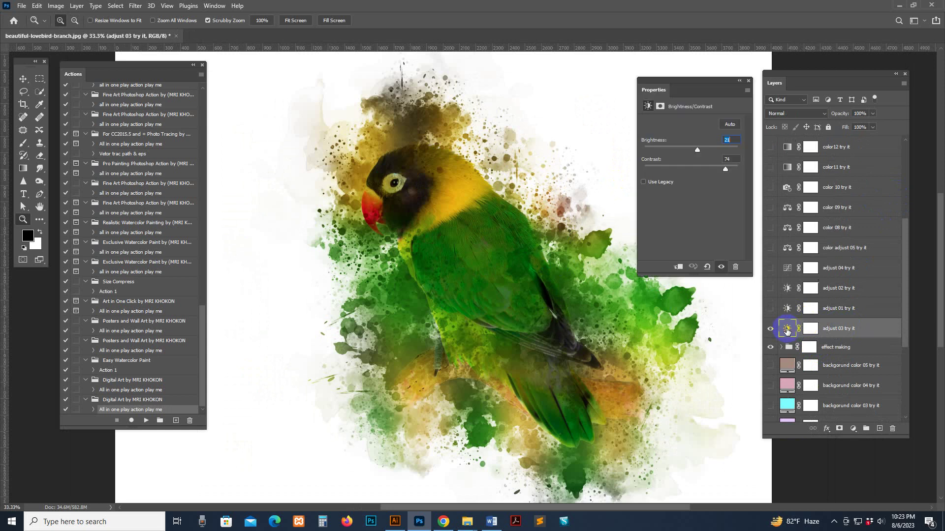
drag(702, 149, 650, 172)
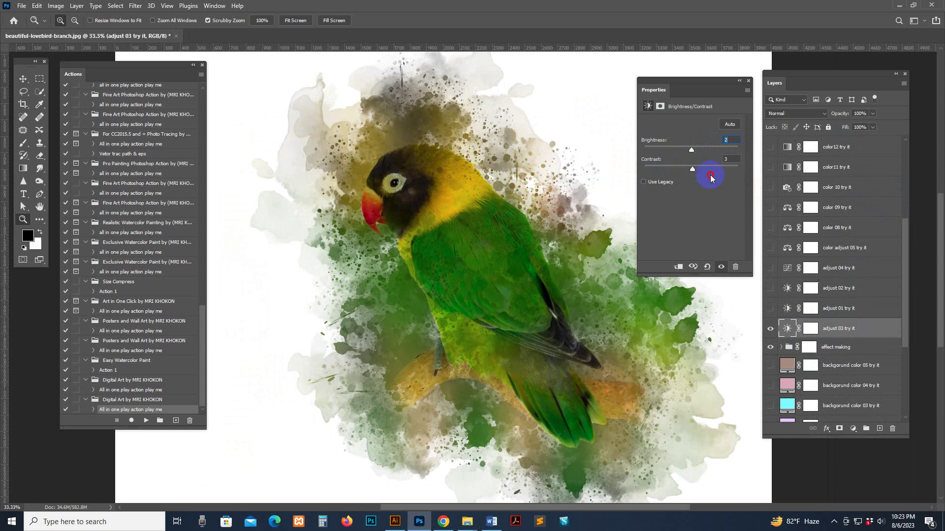
drag(710, 175, 754, 176)
click(749, 81)
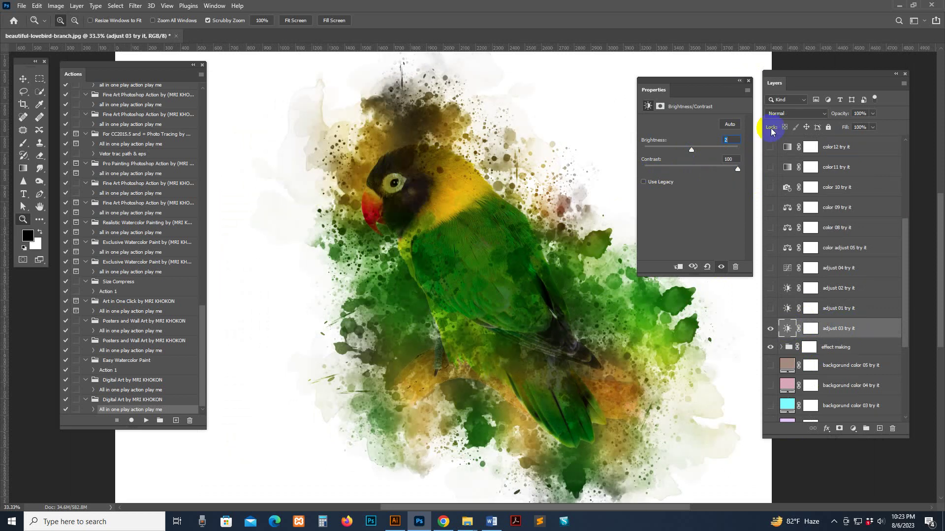
Hide the "adjust 03 try it" layer and preview the "adjust 01 try it" and "adjust 02 try it" layers one at a time.
click(770, 329)
click(784, 310)
click(771, 309)
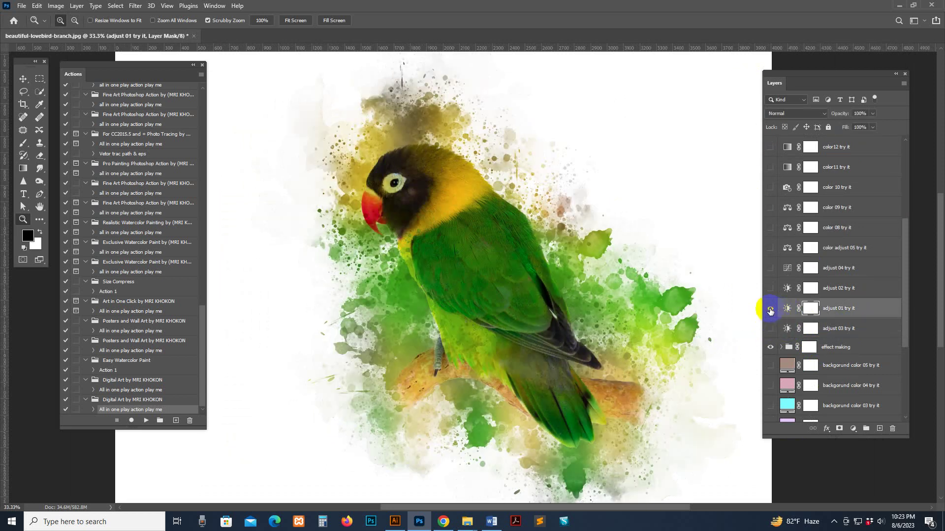
click(772, 309)
click(786, 288)
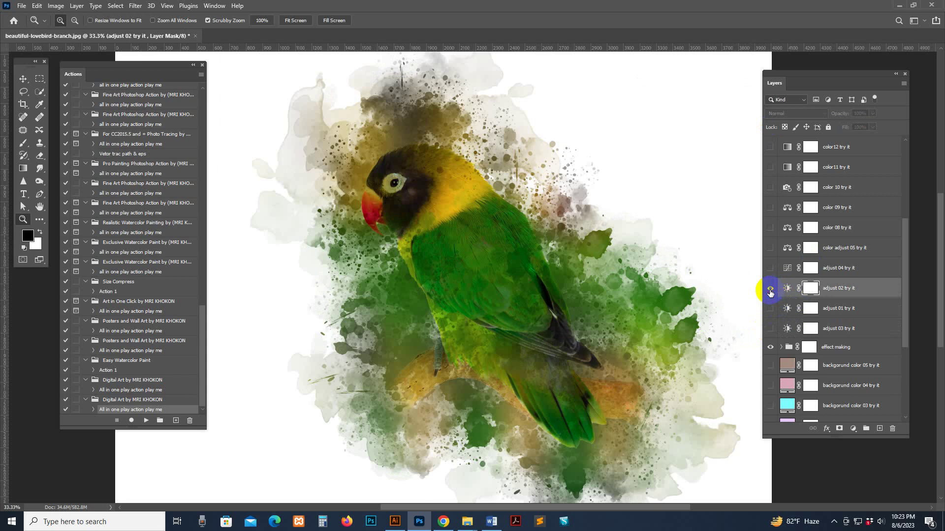
click(771, 290)
click(771, 291)
Preview the "adjust 04 try it" and "color adjust 05 try it" layers by showing and hiding each one.
click(786, 268)
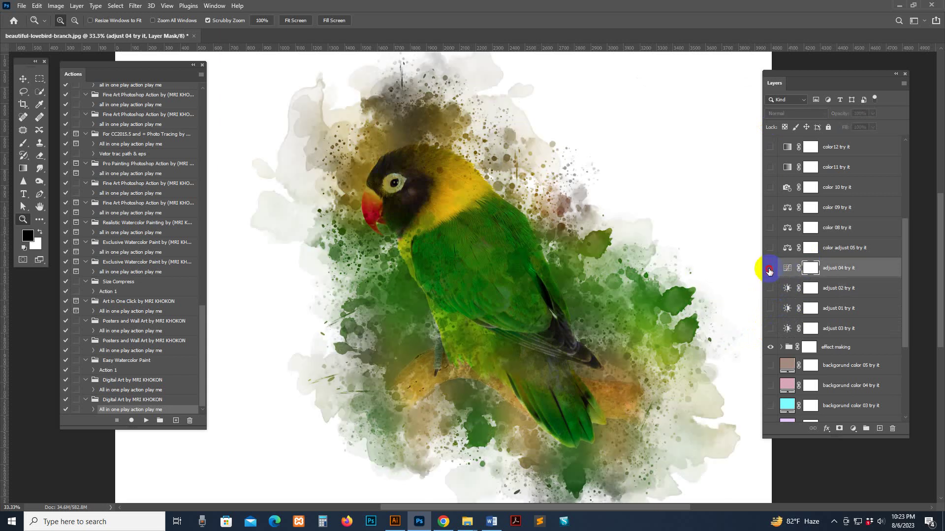
click(770, 269)
click(770, 268)
click(786, 248)
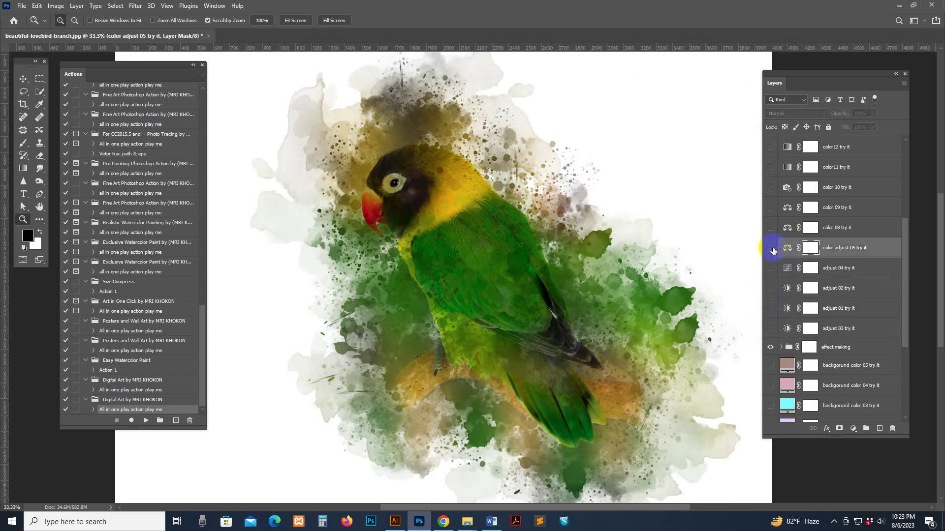
click(771, 249)
click(771, 249)
Preview the "color 08 try it" and "color 09 try it" color balance layers by showing and hiding each one.
click(786, 227)
click(770, 228)
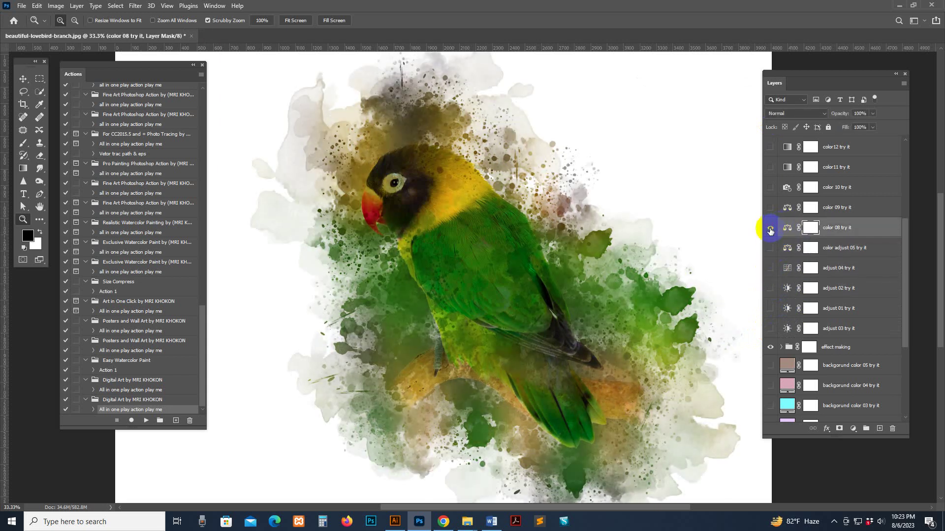
click(770, 230)
click(787, 208)
click(771, 209)
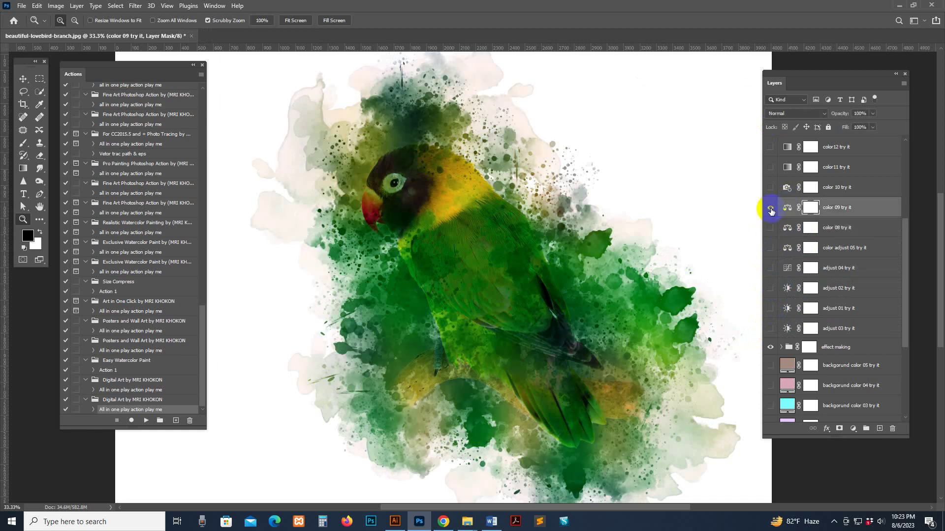
click(771, 209)
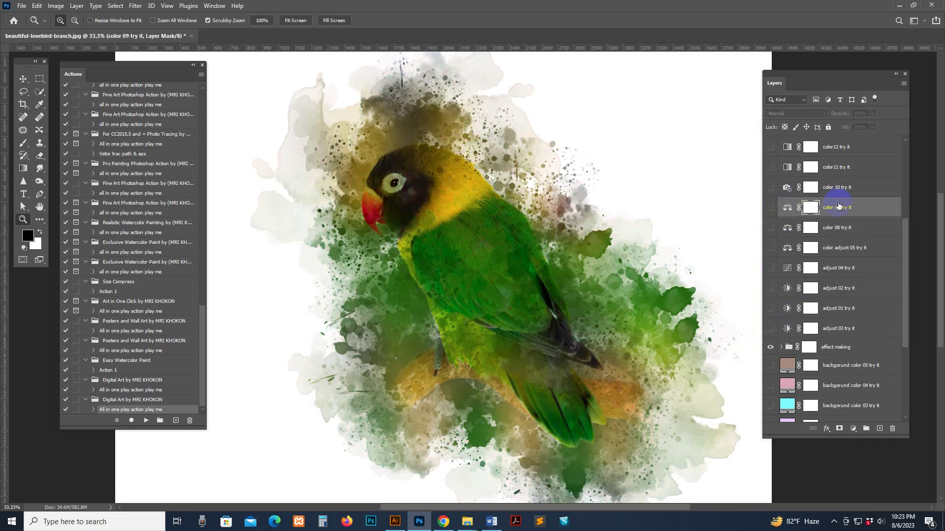
Revisit the "adjust 04 try it" layer and make the "adjust 03 try it" layer visible again.
scroll(837, 217, up, 2)
scroll(786, 325, down, 2)
click(787, 284)
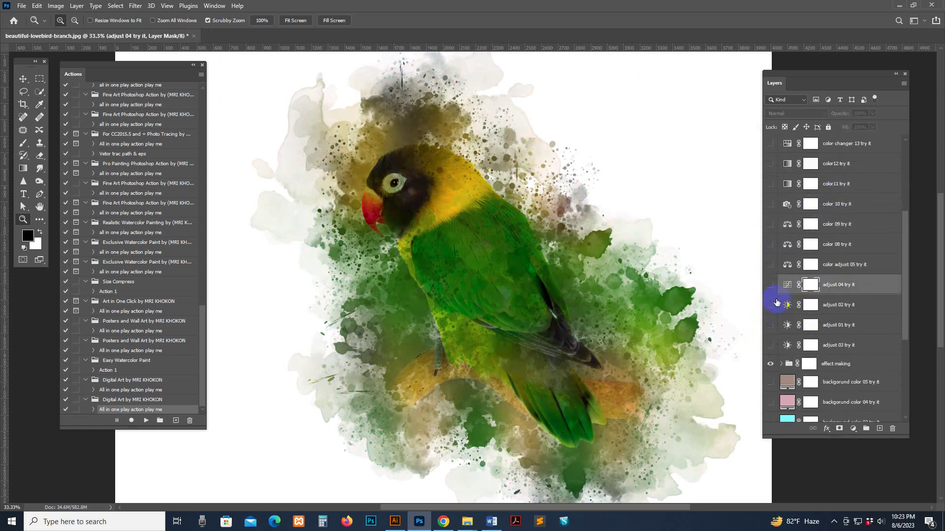
click(770, 284)
click(786, 345)
click(771, 346)
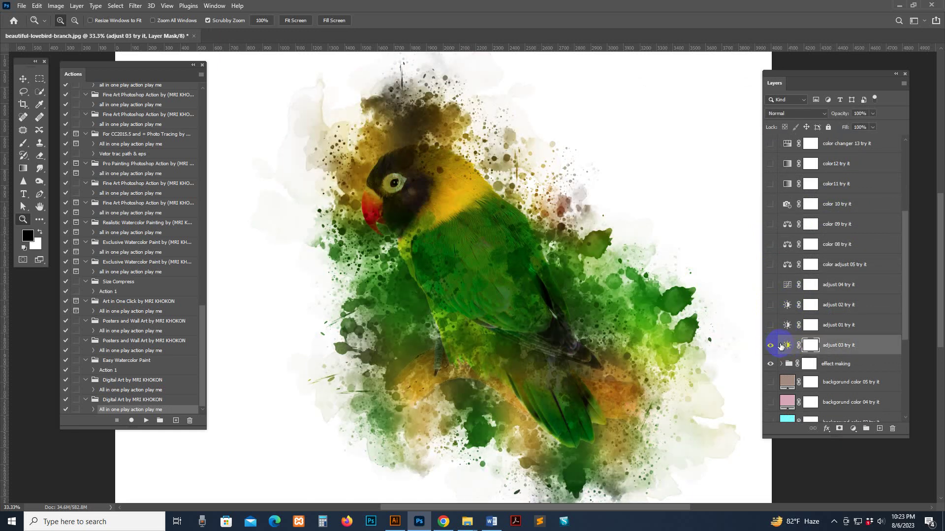
Check what the "top photo main 02" and "photo 01" layers contribute by toggling their visibility, leaving both shown.
scroll(826, 241, up, 3)
click(848, 199)
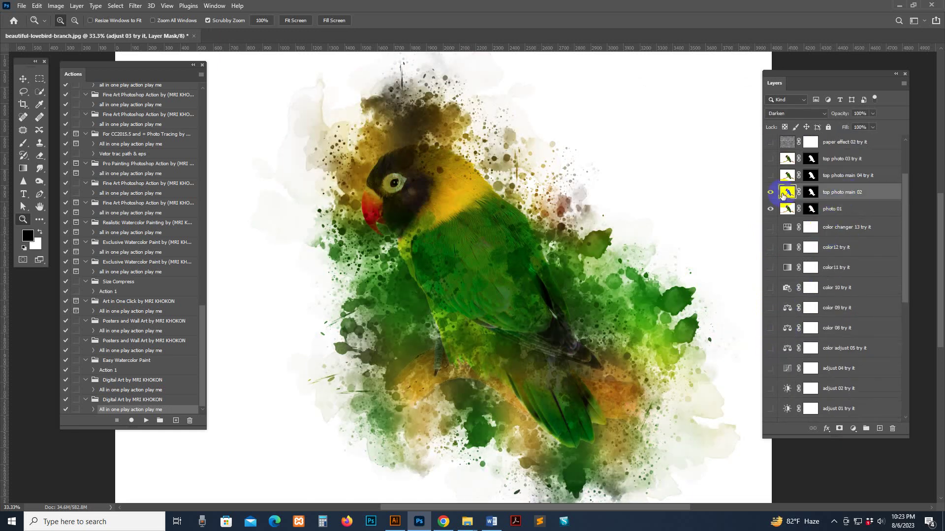
click(770, 192)
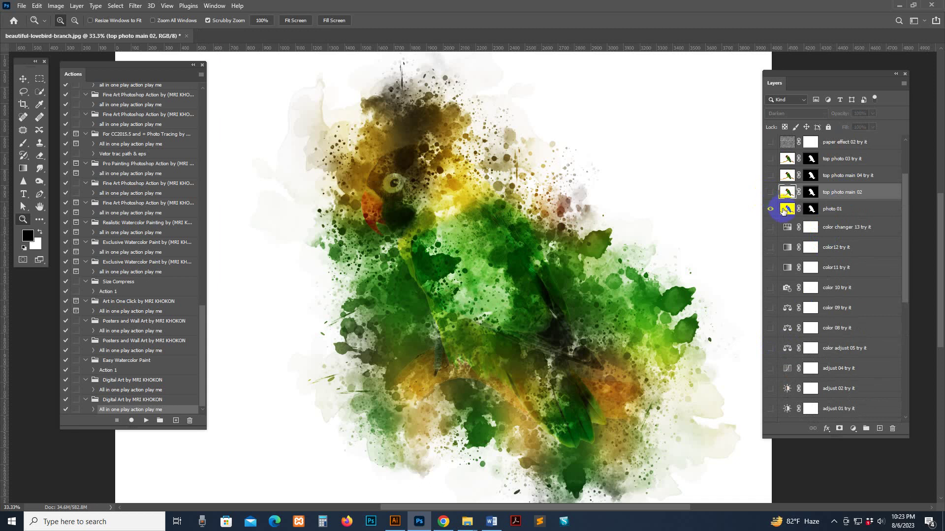
click(763, 211)
click(770, 209)
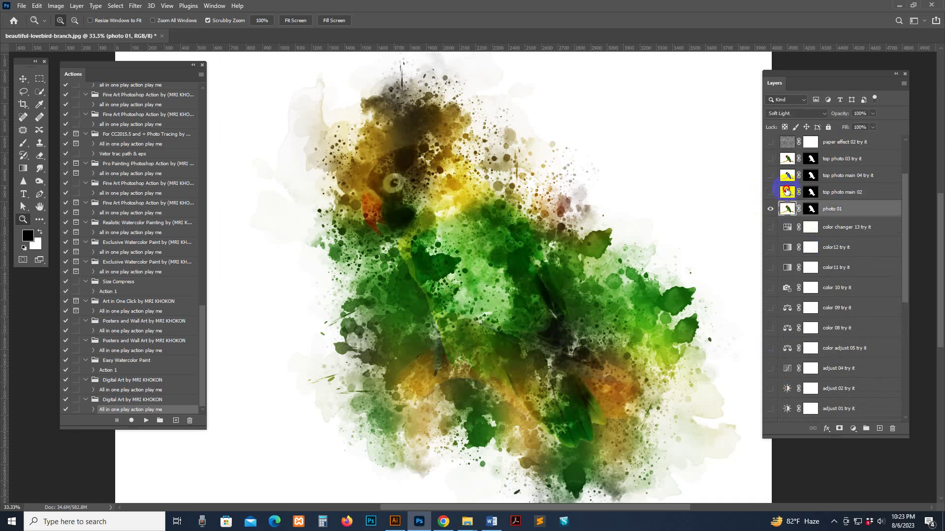
click(774, 193)
click(770, 192)
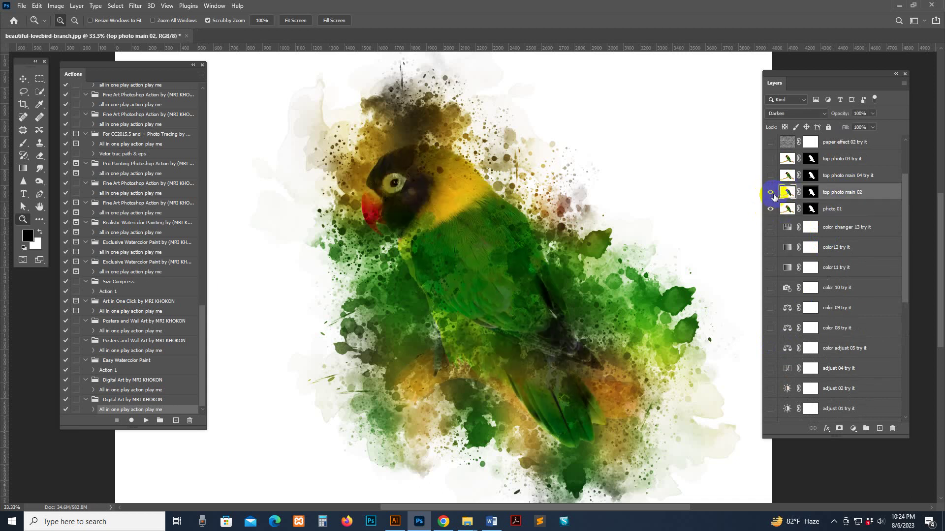
Make the "top photo main 04 try it" layer visible above the "top photo main 02" layer.
click(808, 197)
click(782, 182)
click(782, 176)
click(770, 176)
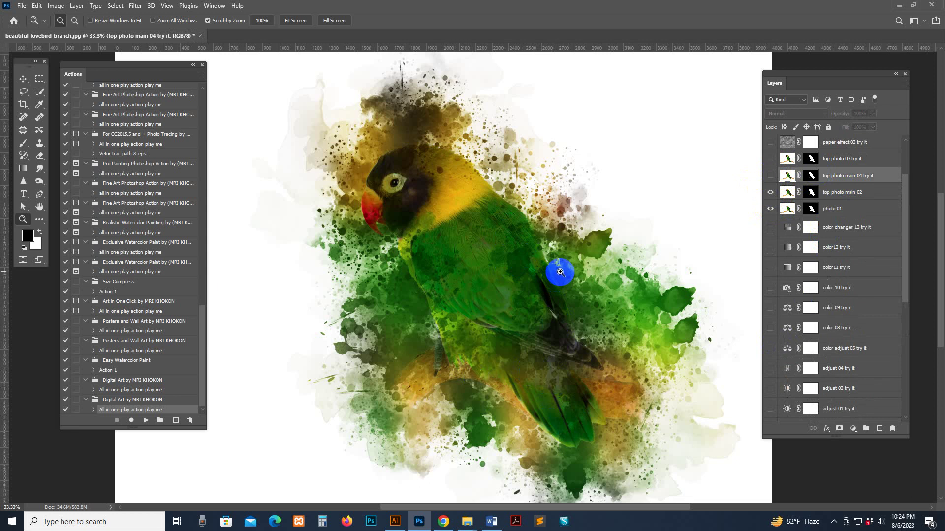
click(770, 176)
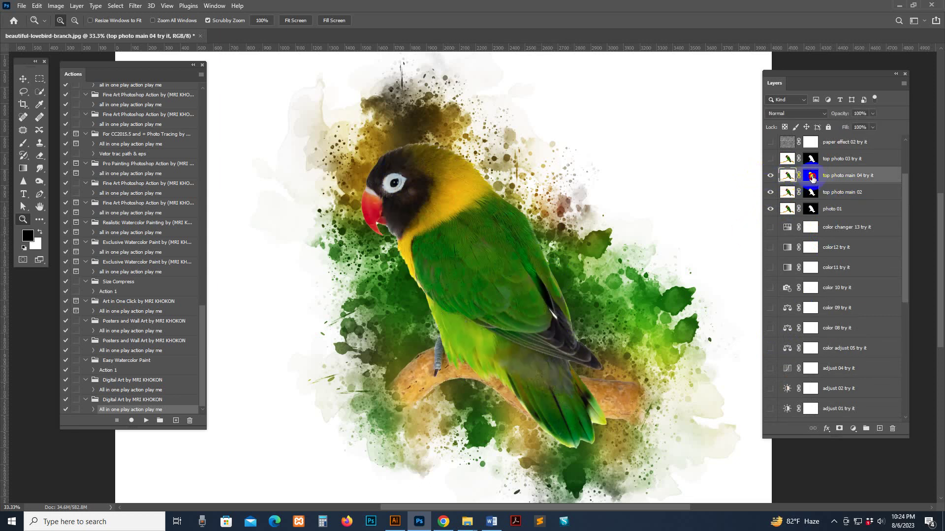
Target the layer mask of "top photo main 04 try it" and choose a soft round brush for painting on it.
click(812, 178)
click(23, 143)
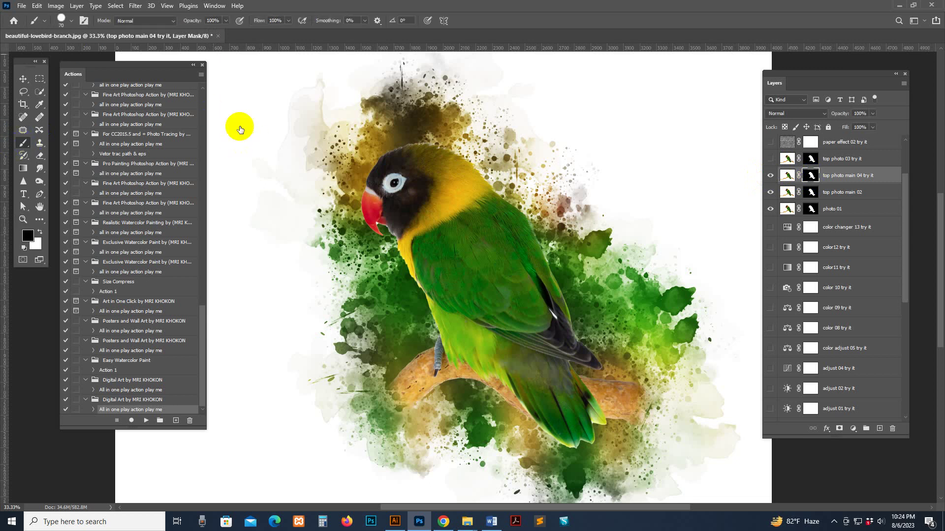
click(72, 20)
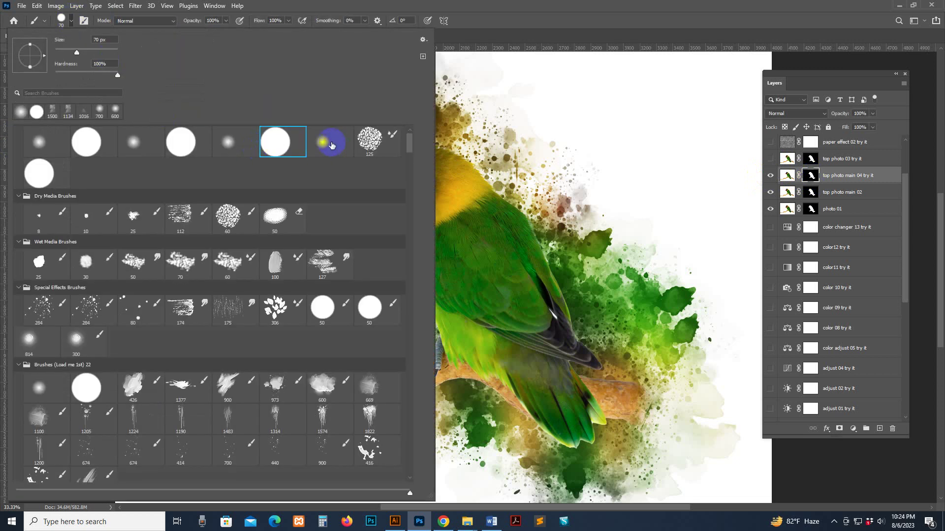
click(331, 145)
click(544, 183)
Paint black on the mask along the branch and bird's edges with a 300 px soft brush, reducing the brush to 125 px.
key(bracketright)
key(bracketright)
key(bracketright)
key(bracketright)
key(bracketright)
key(bracketright)
key(bracketright)
key(bracketright)
key(bracketright)
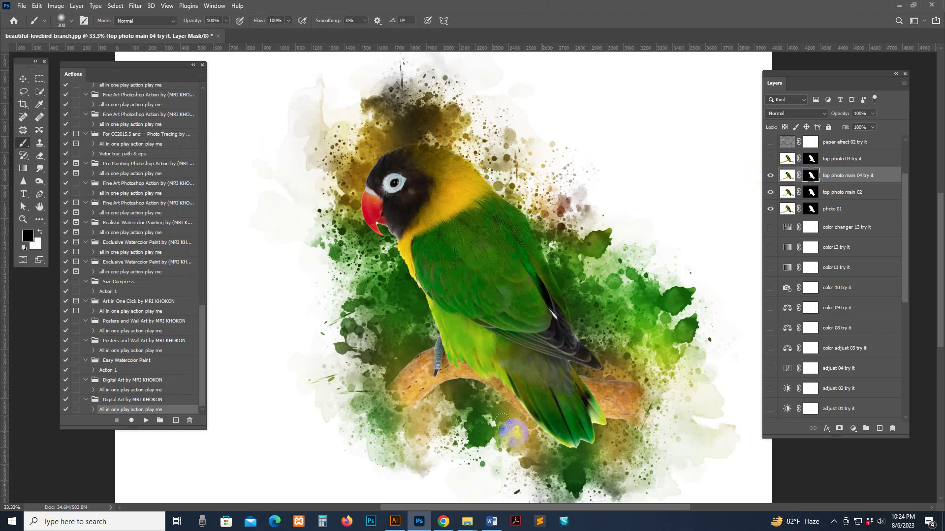
mouse_move(401, 420)
mouse_down()
mouse_move(398, 358)
mouse_move(377, 385)
mouse_move(373, 251)
mouse_move(360, 237)
mouse_move(394, 254)
mouse_move(410, 310)
mouse_move(363, 172)
mouse_move(426, 128)
mouse_up()
key(bracketleft)
key(bracketleft)
key(bracketleft)
key(bracketleft)
key(bracketleft)
Hide the "top photo main 04 try it" layer and compare the image with "top photo main 02" hidden and shown.
click(787, 176)
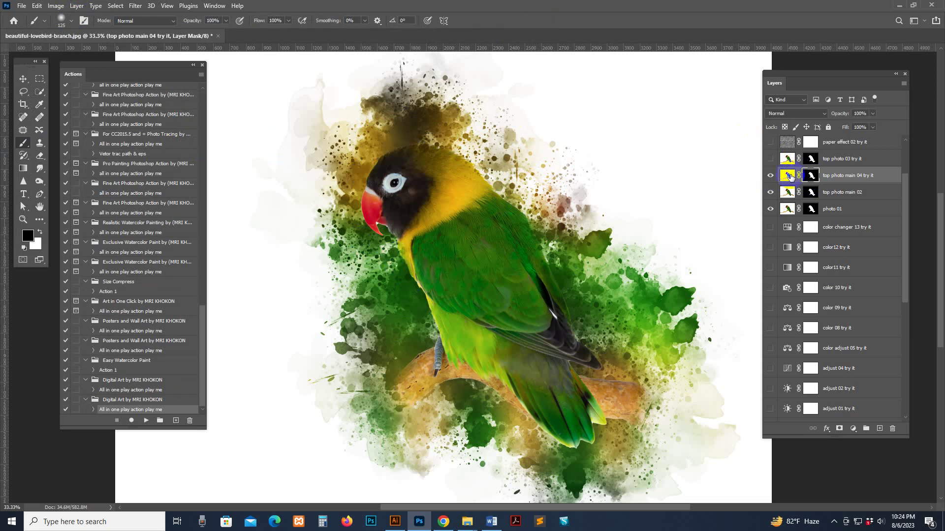
click(770, 180)
click(773, 198)
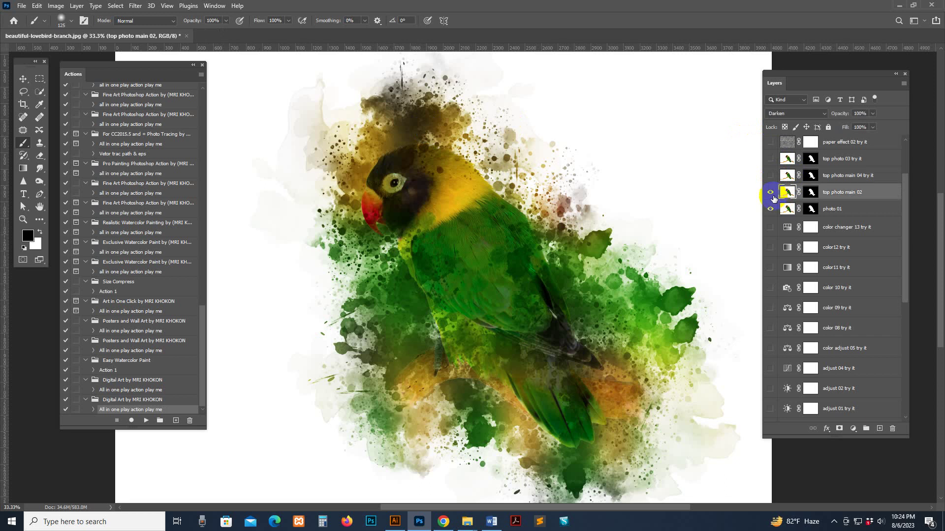
click(772, 195)
click(772, 193)
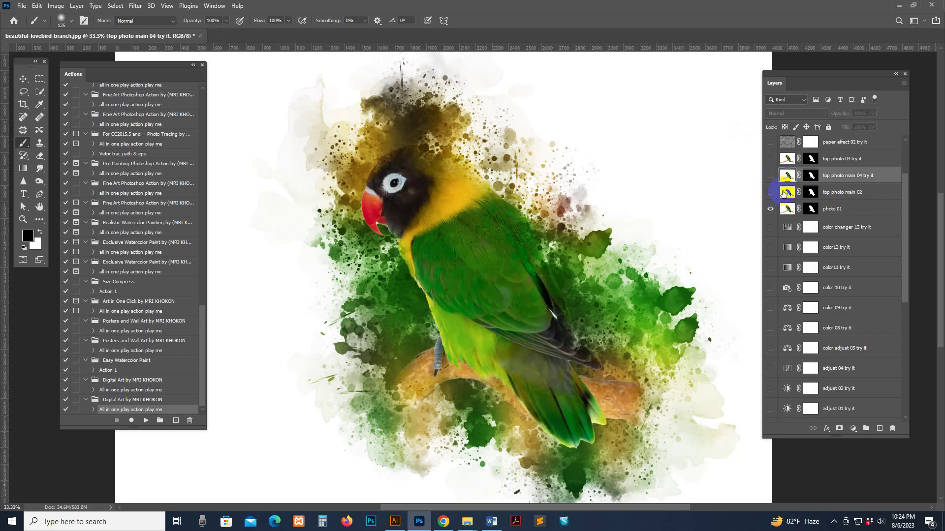
click(772, 193)
click(772, 193)
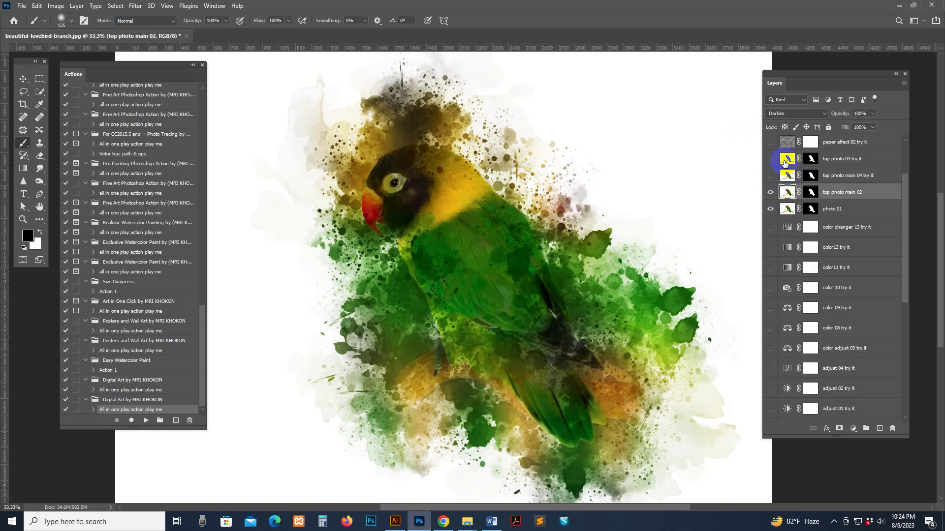
Preview the "top photo 03 try it" layer by showing and hiding it.
click(784, 162)
click(771, 159)
click(787, 160)
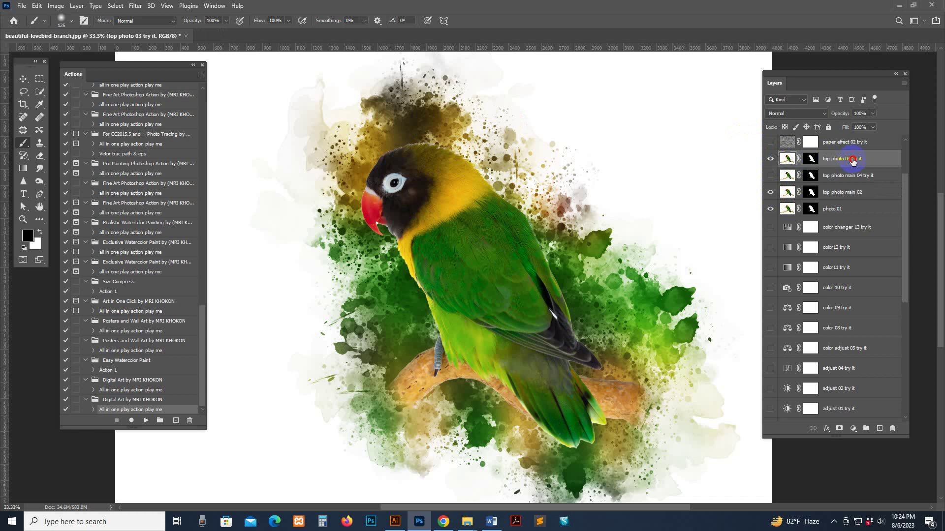
click(771, 159)
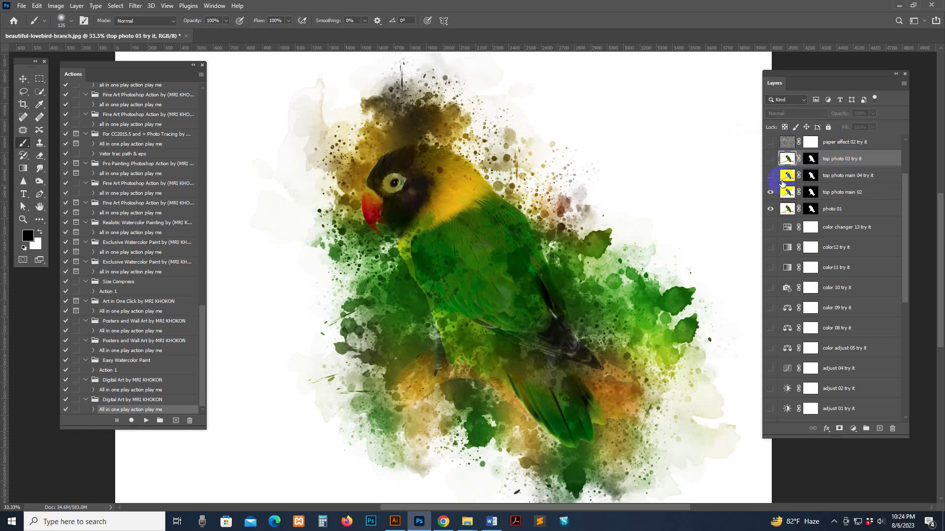
Show "top photo main 04 try it" again and paint its mask black with a 200 px soft brush around the branch and bird's edges.
click(787, 175)
click(771, 176)
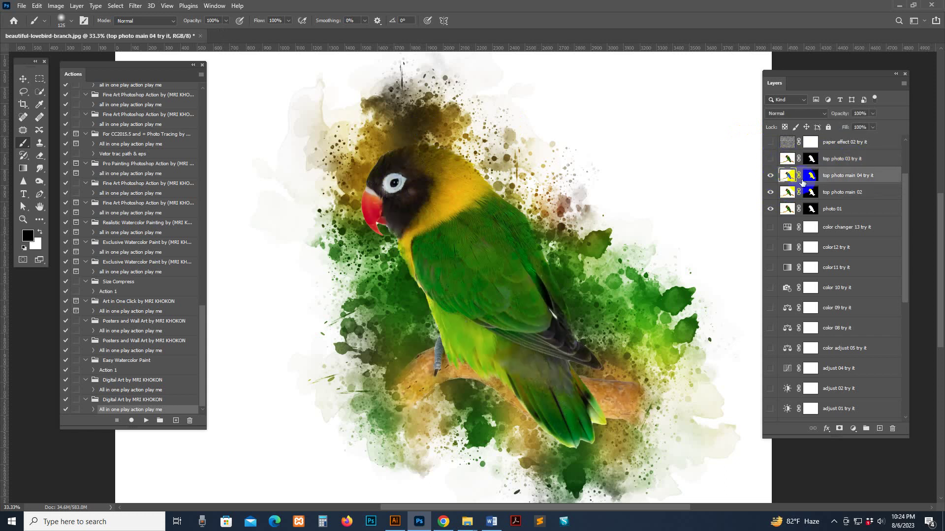
click(810, 175)
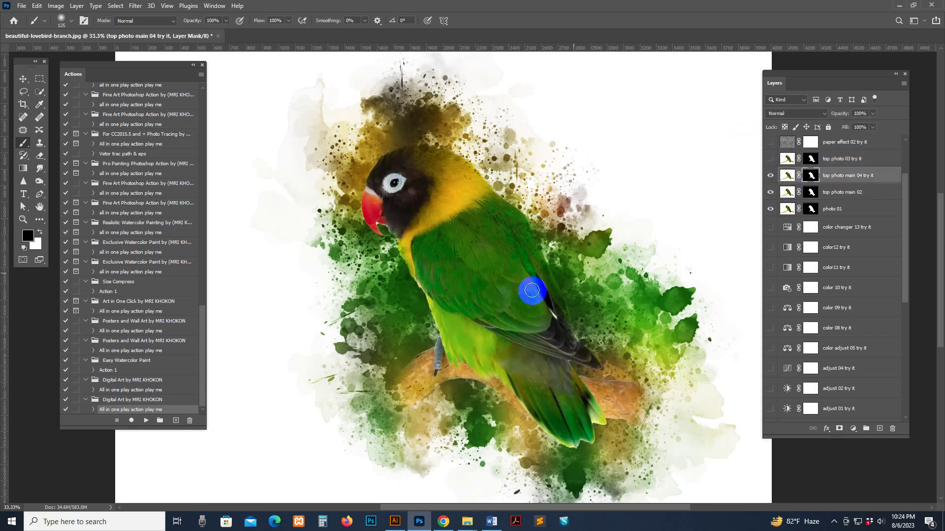
click(24, 246)
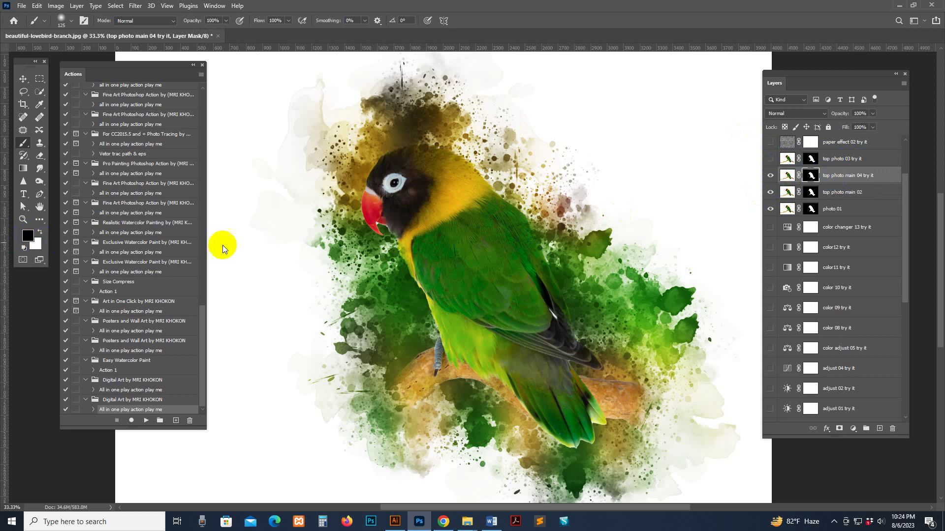
key(bracketright)
key(bracketright)
key(bracketright)
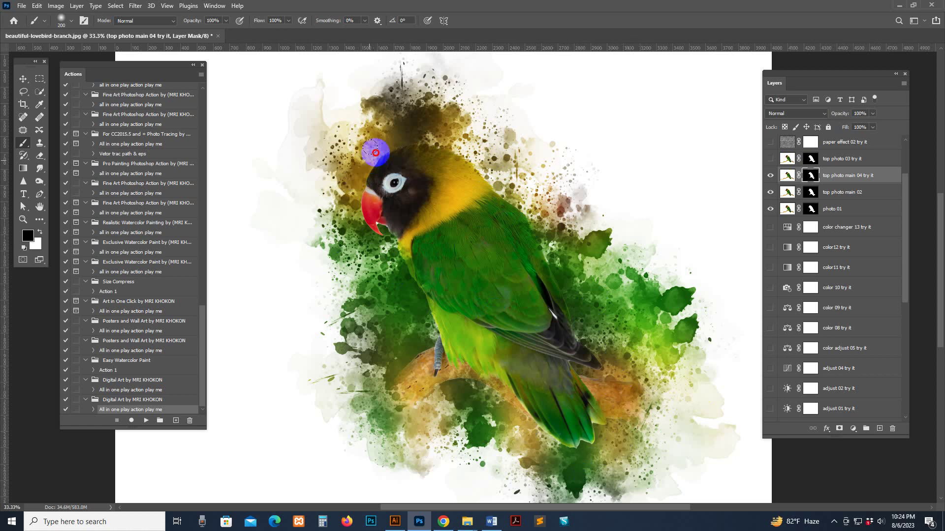
Preview the "paper effect 02 try it" layer's texture close up on the bird and hide the layer again.
scroll(836, 182, up, 3)
click(835, 193)
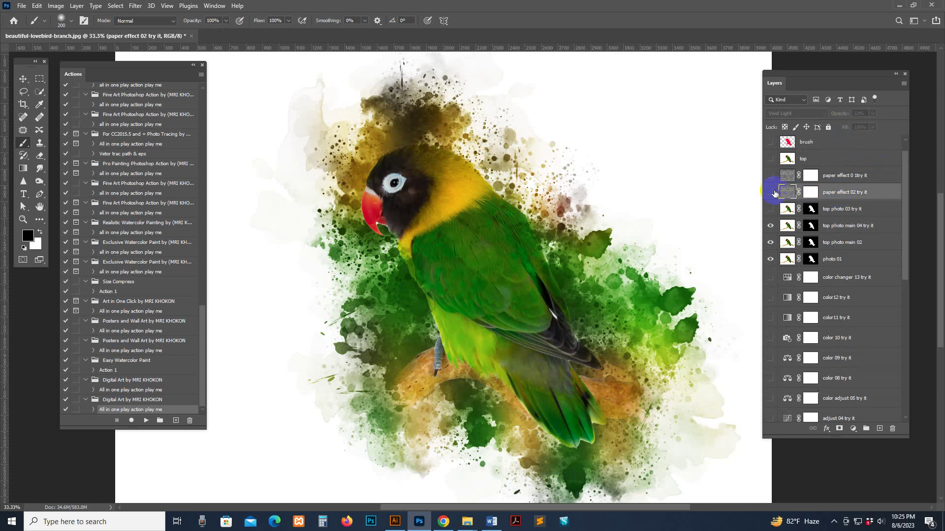
click(771, 193)
key(ctrl+plus)
key(ctrl+plus)
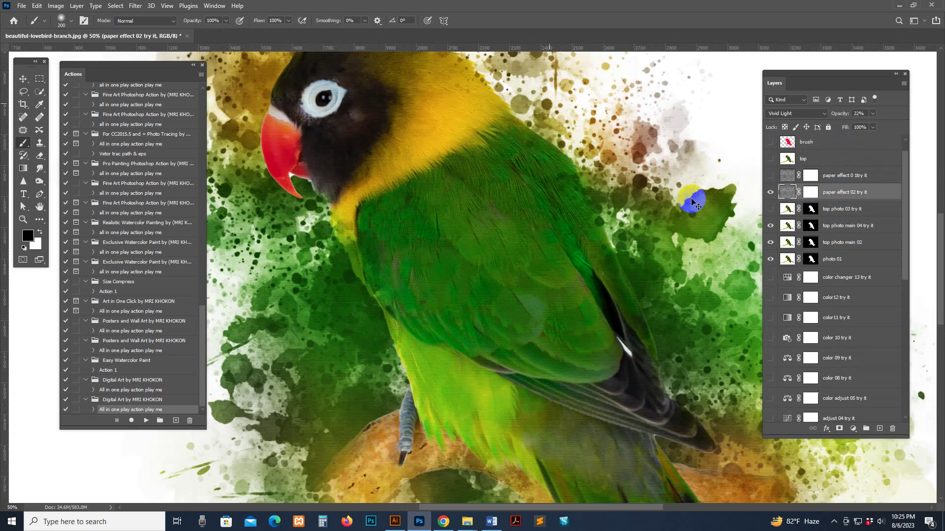
drag(556, 205, 480, 327)
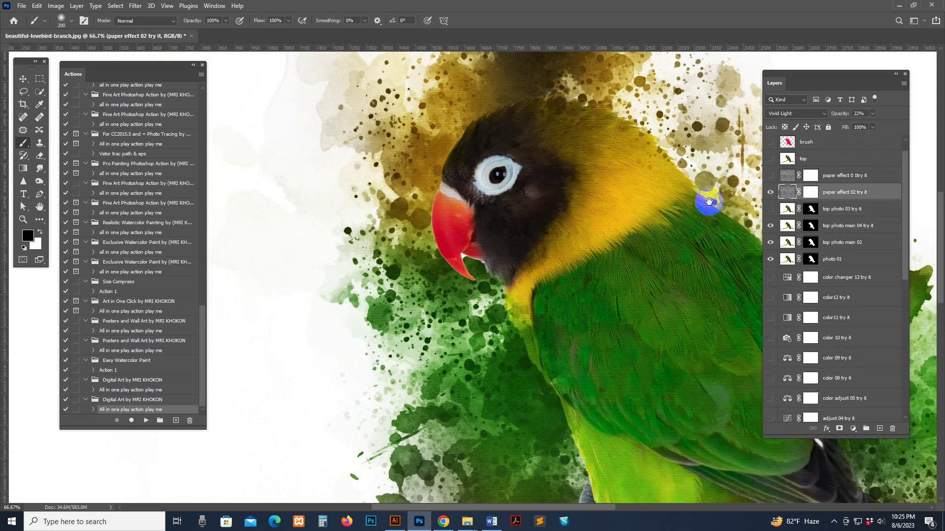
drag(707, 204, 618, 217)
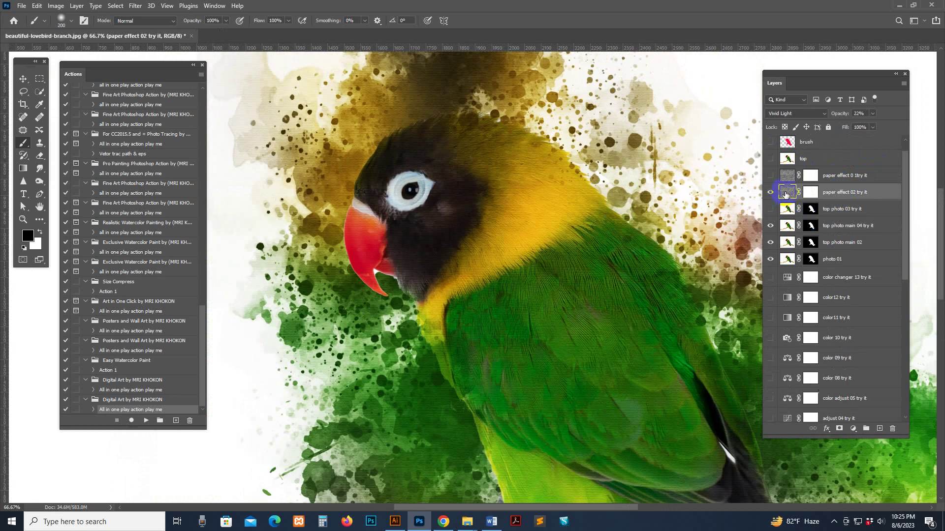
key(z)
alt+click(633, 205)
click(771, 192)
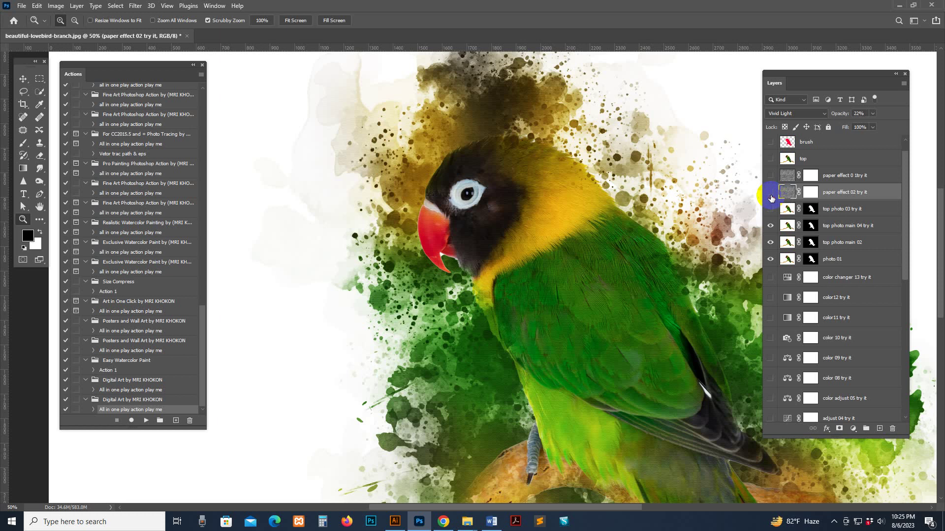
key(b)
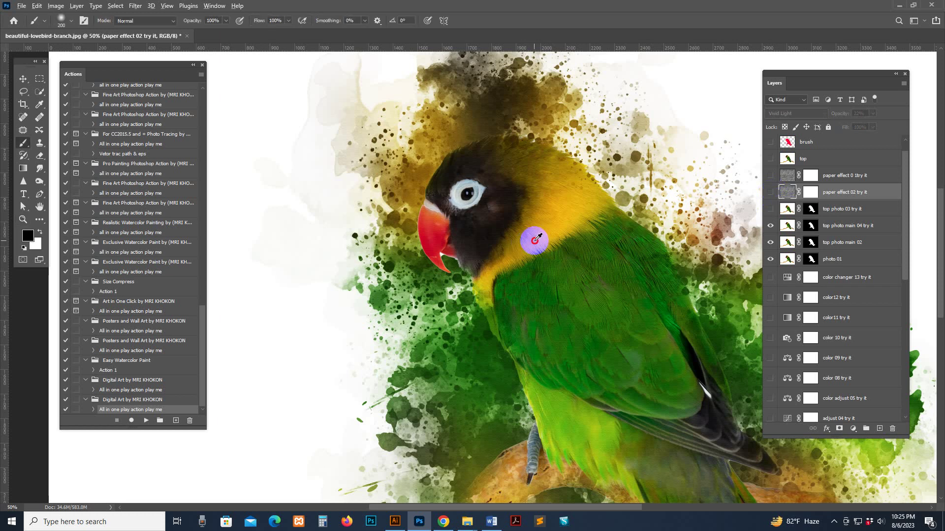
key(z)
alt+click(609, 238)
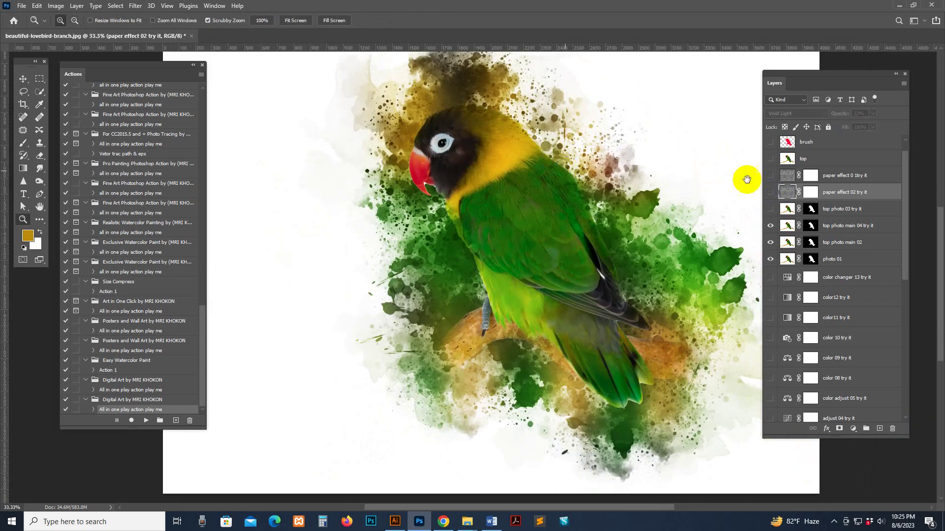
Preview the artwork on transparency by hiding the "Backgorund color 01 try it", "Background copy" and "Background" layers.
scroll(833, 334, down, 8)
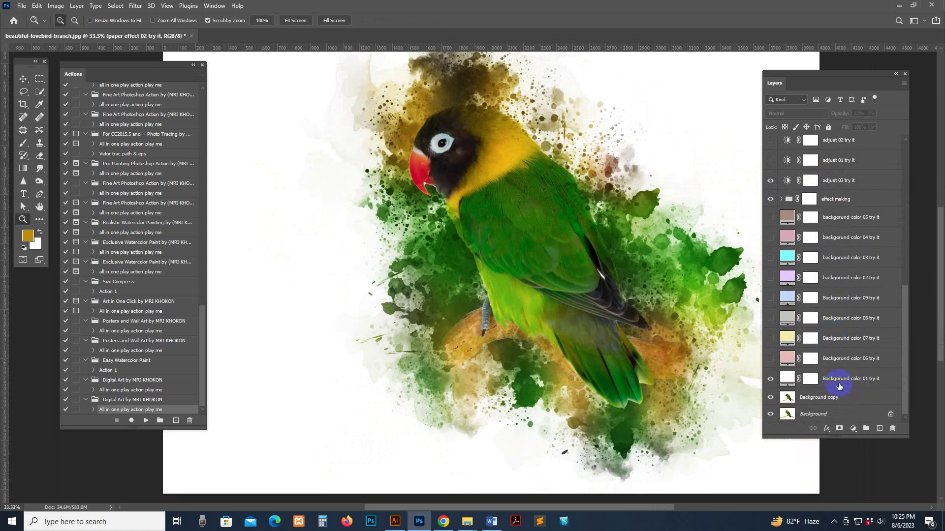
click(842, 380)
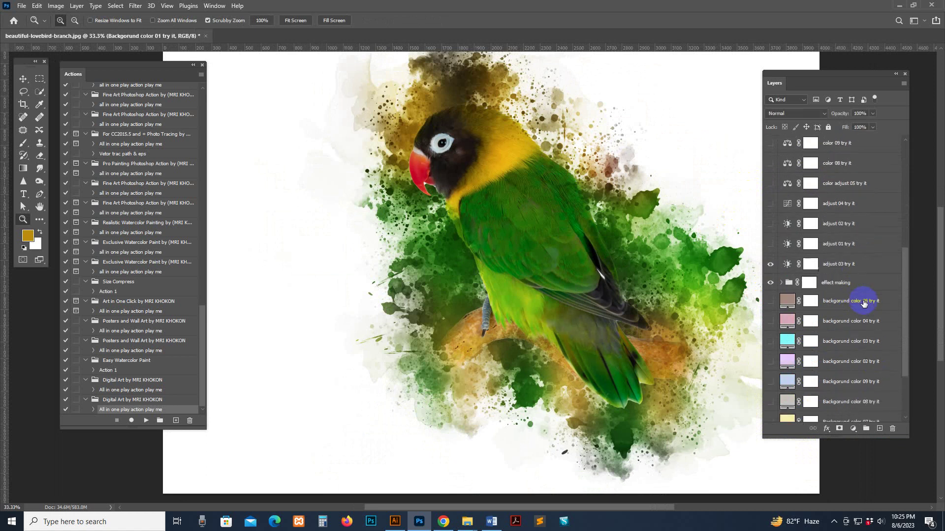
drag(865, 320, 903, 365)
click(837, 386)
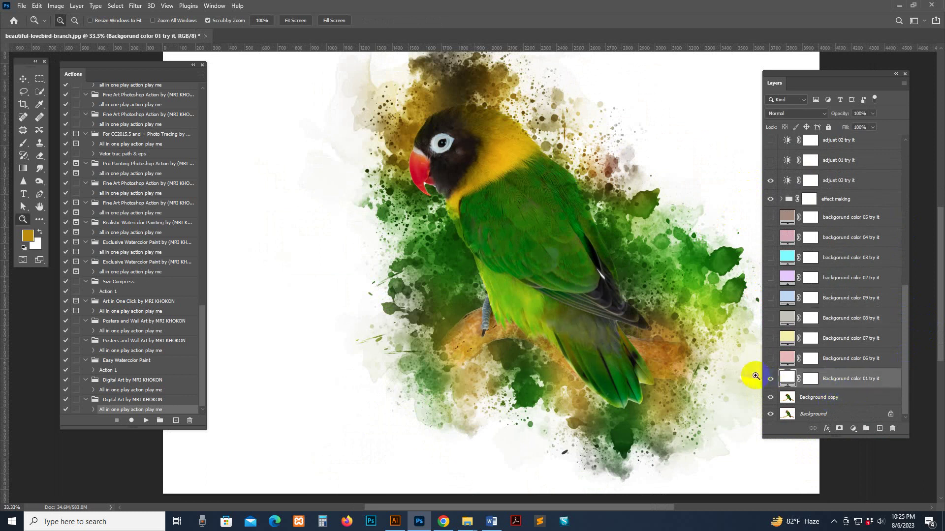
click(769, 381)
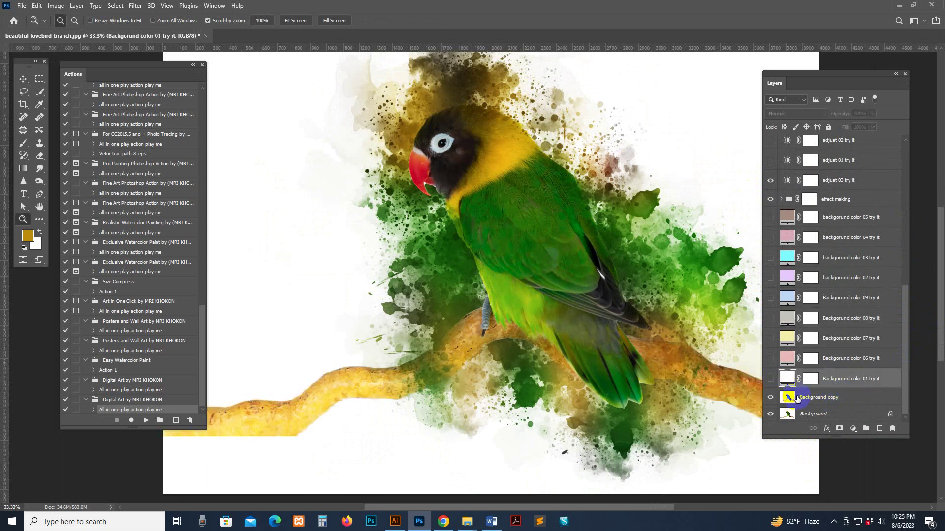
click(791, 397)
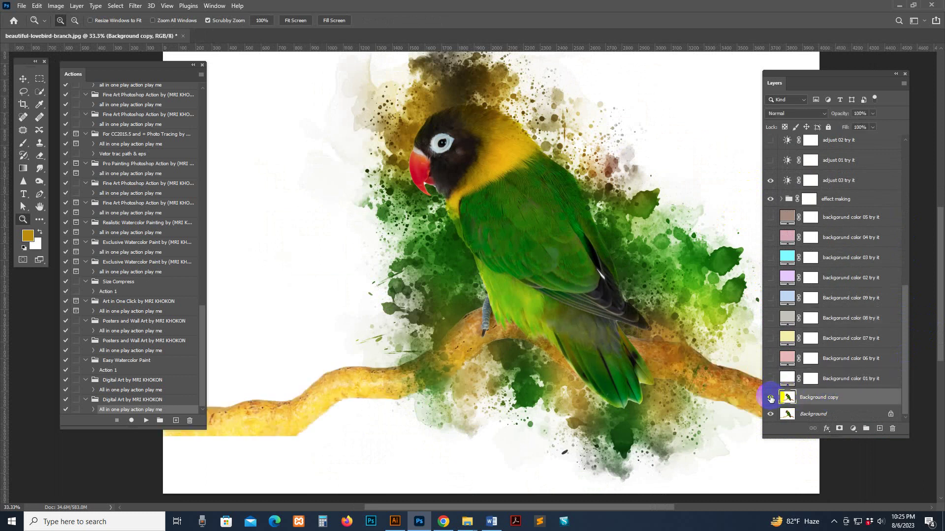
click(771, 398)
click(770, 415)
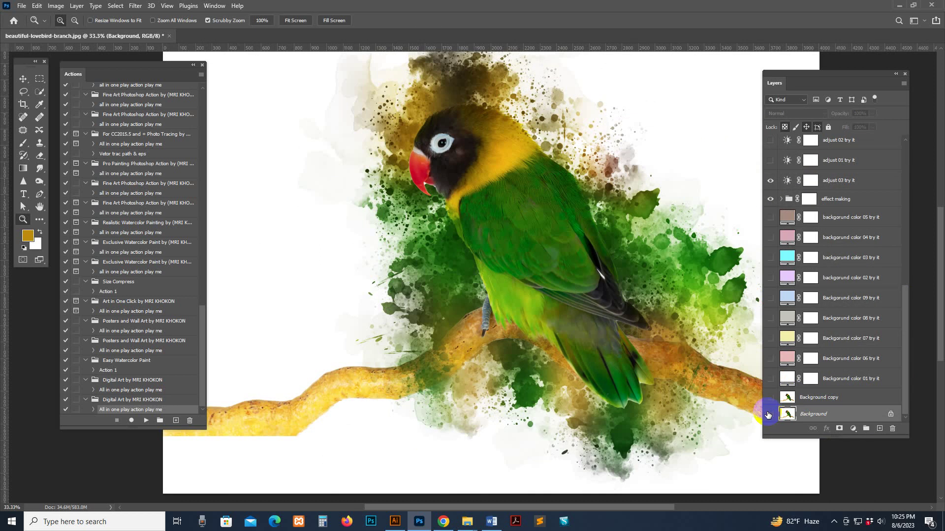
click(769, 414)
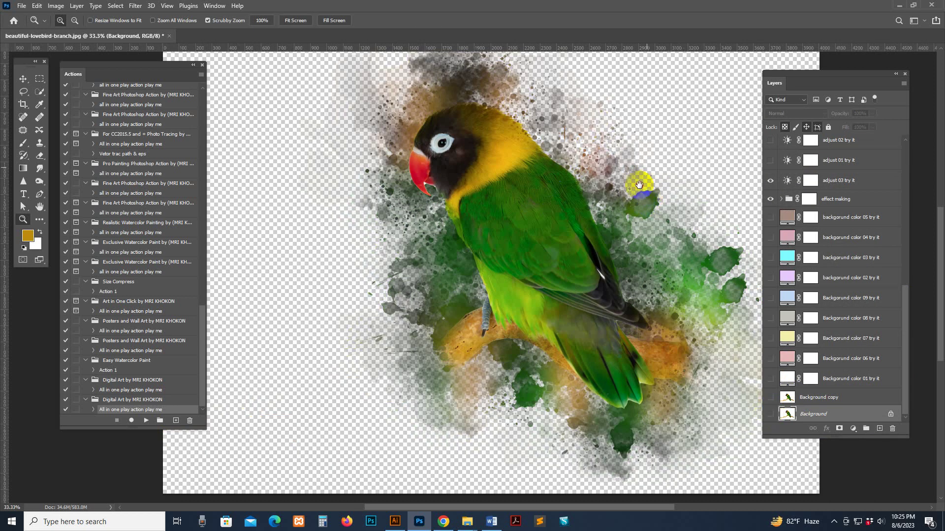
drag(638, 185, 616, 246)
drag(607, 196, 618, 162)
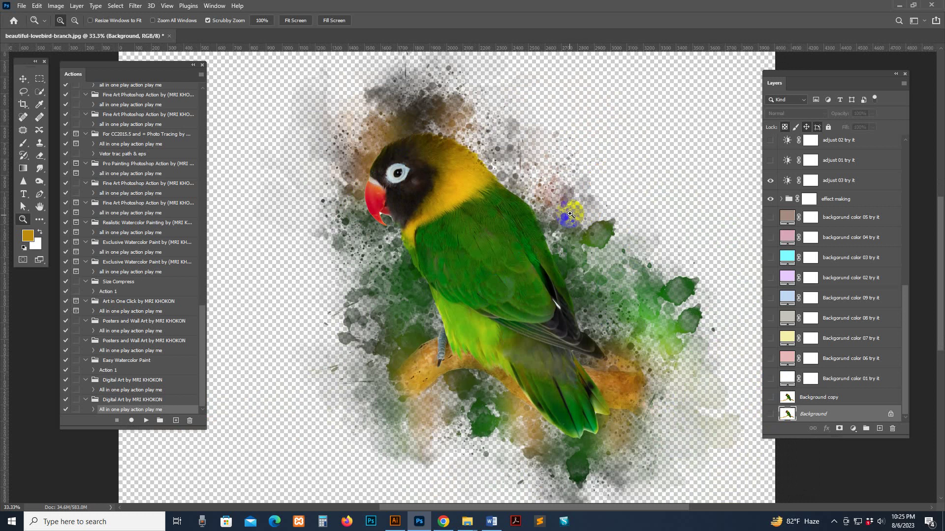
drag(580, 237, 582, 241)
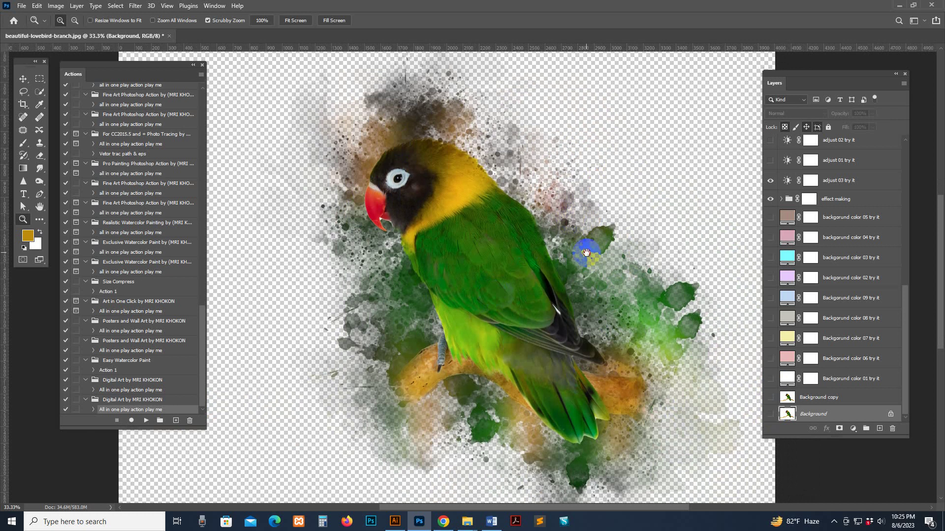
Bring up the Quick Export as PNG option for the artwork with its transparent background.
click(21, 6)
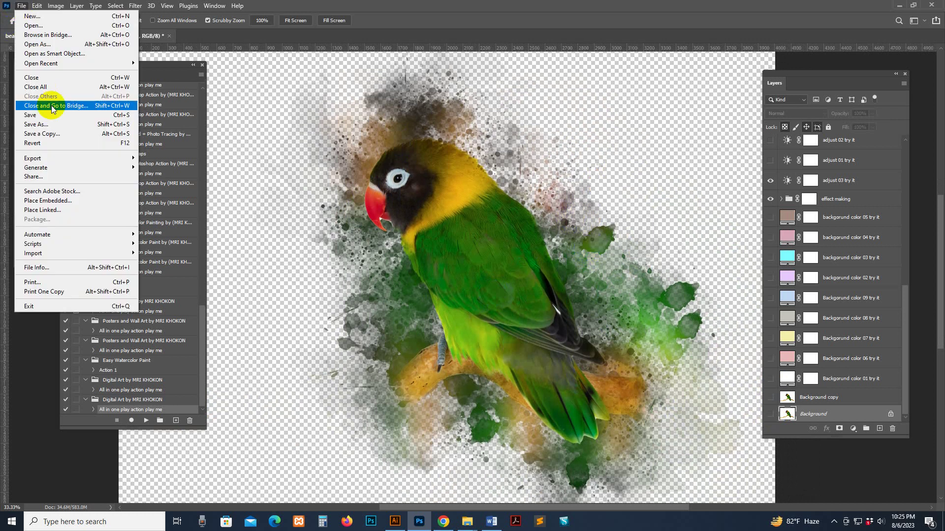
mouse_move(48, 158)
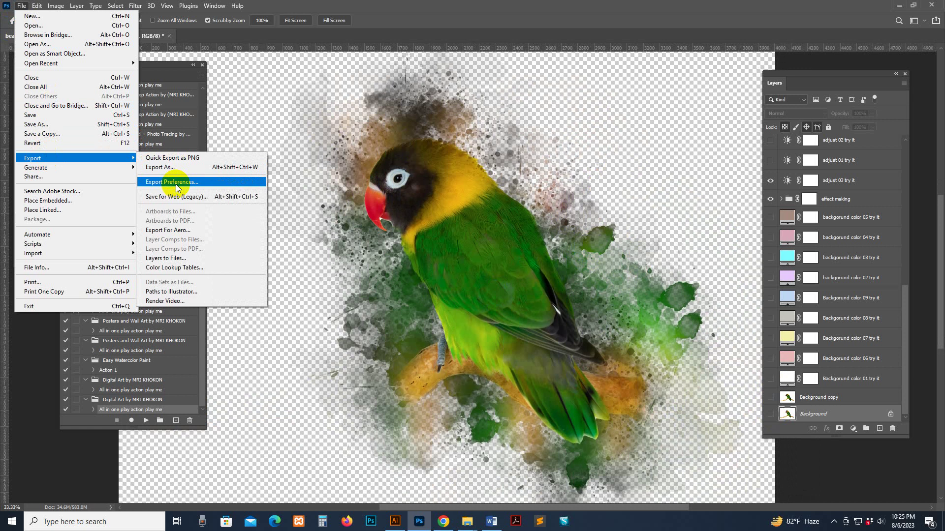
click(195, 162)
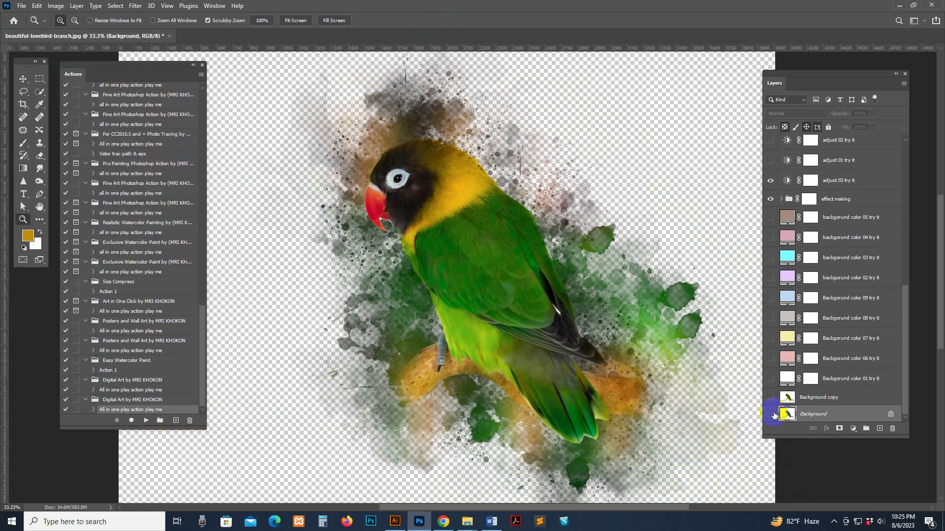
Show the "Background", "Background copy" and "Backgorund color 01 try it" layers again and select the "Backgorund color 01 try it" layer.
click(770, 378)
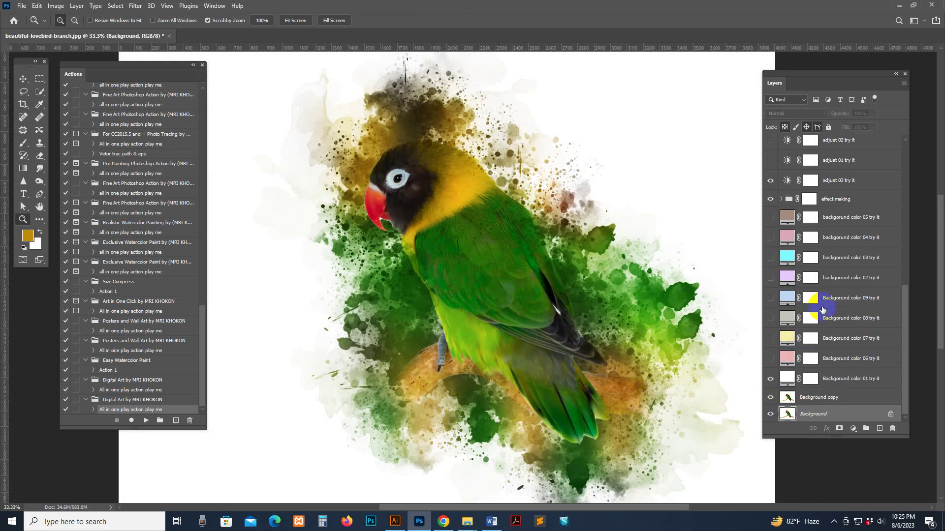
click(847, 375)
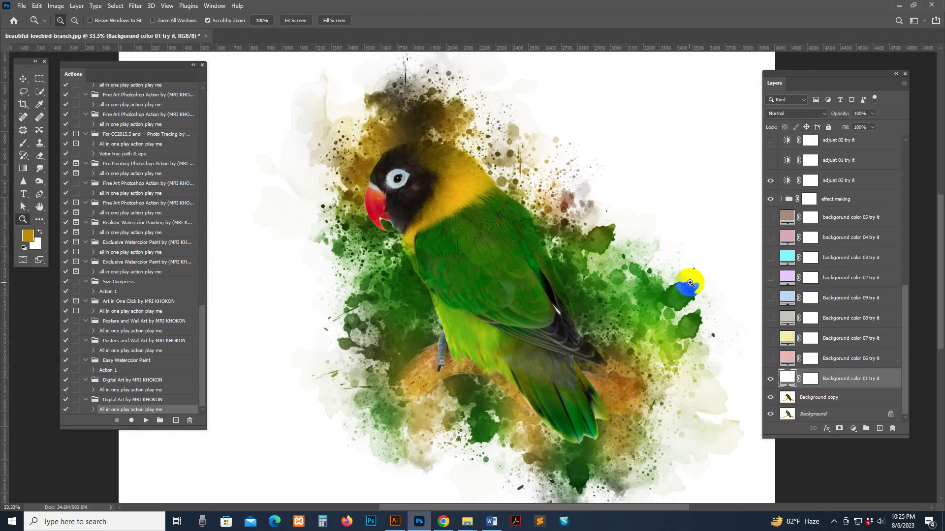